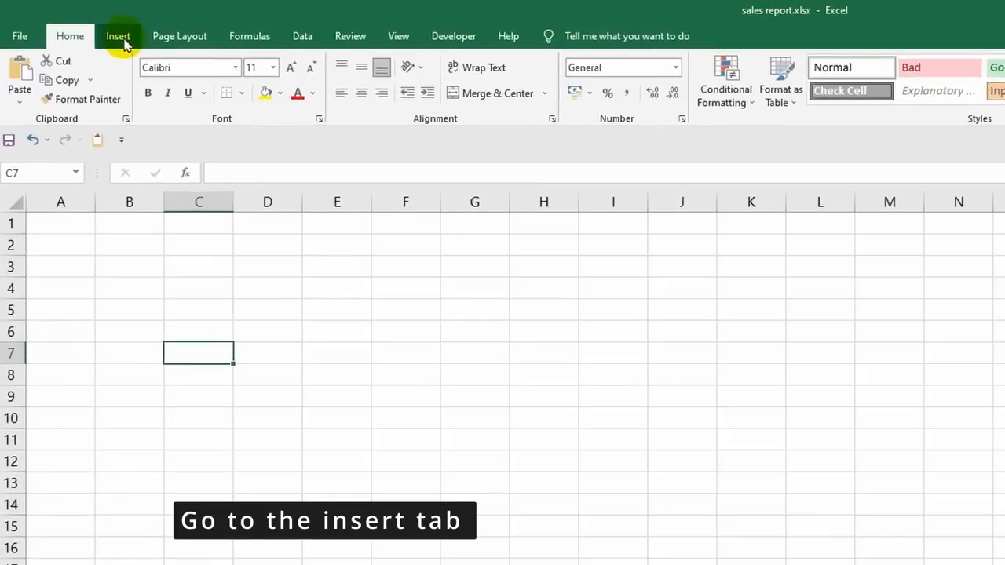
Step: Insert a table over the range C7:J16 without using existing headers
left_click(123, 41)
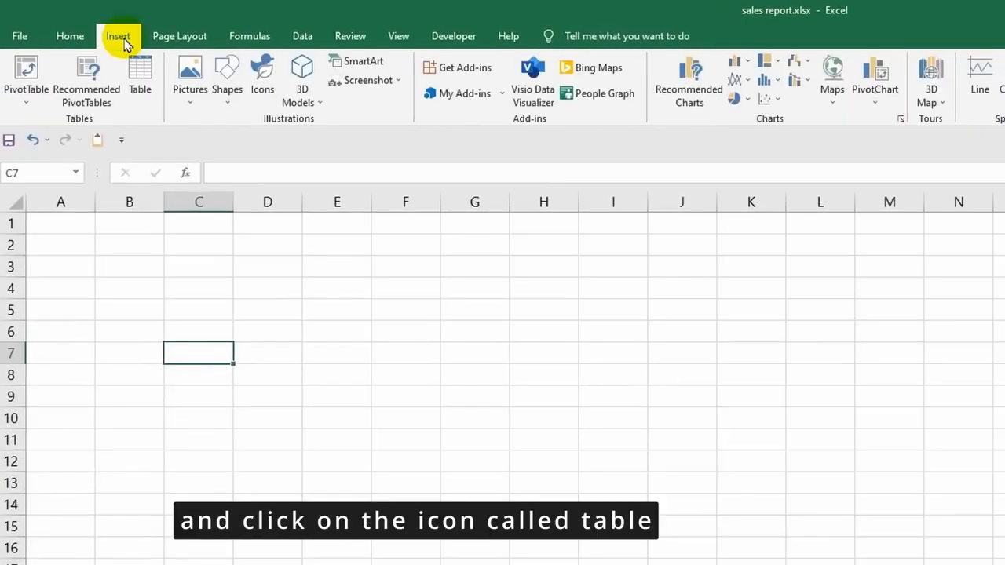
left_click(140, 76)
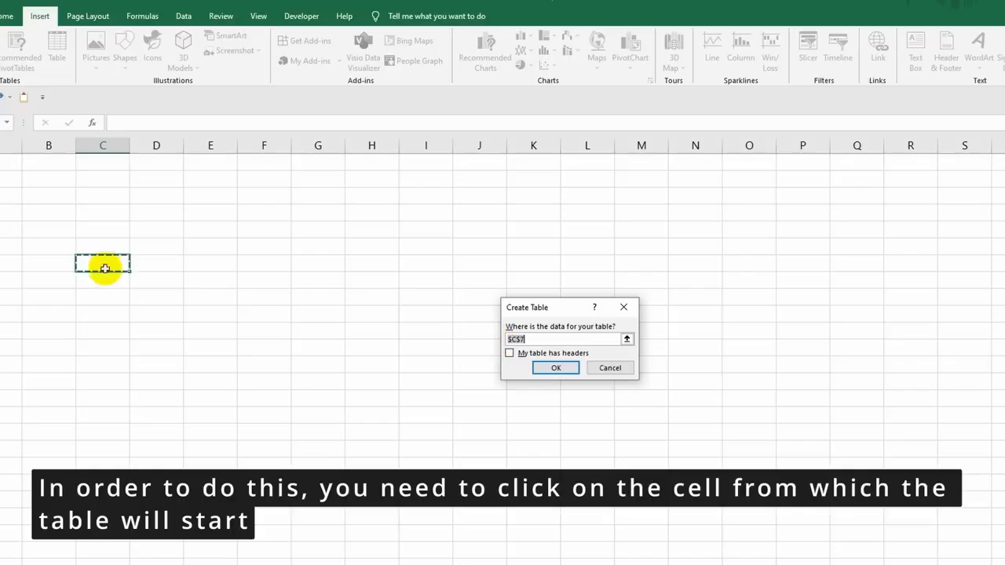
left_click_drag(113, 260, 464, 423)
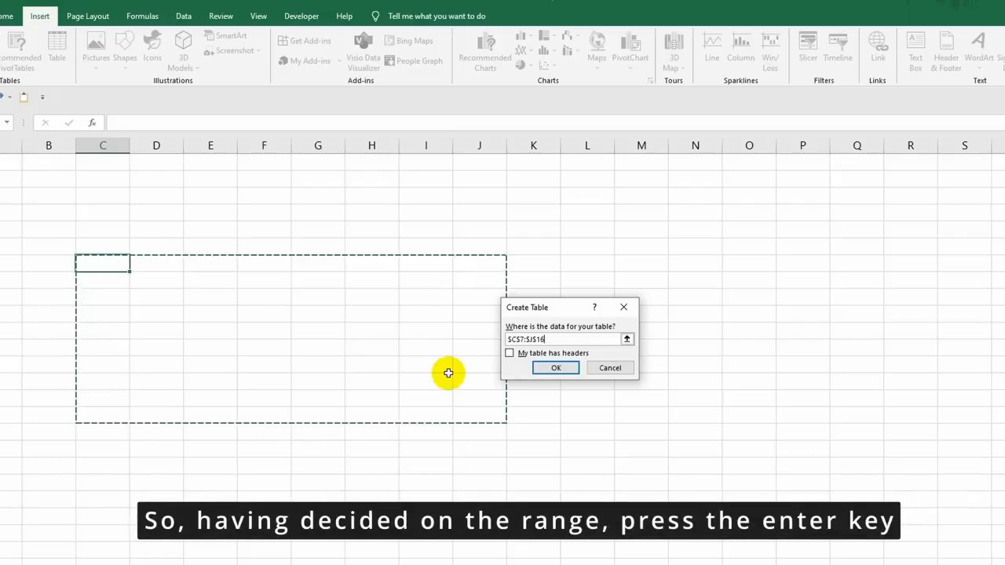
key("Return")
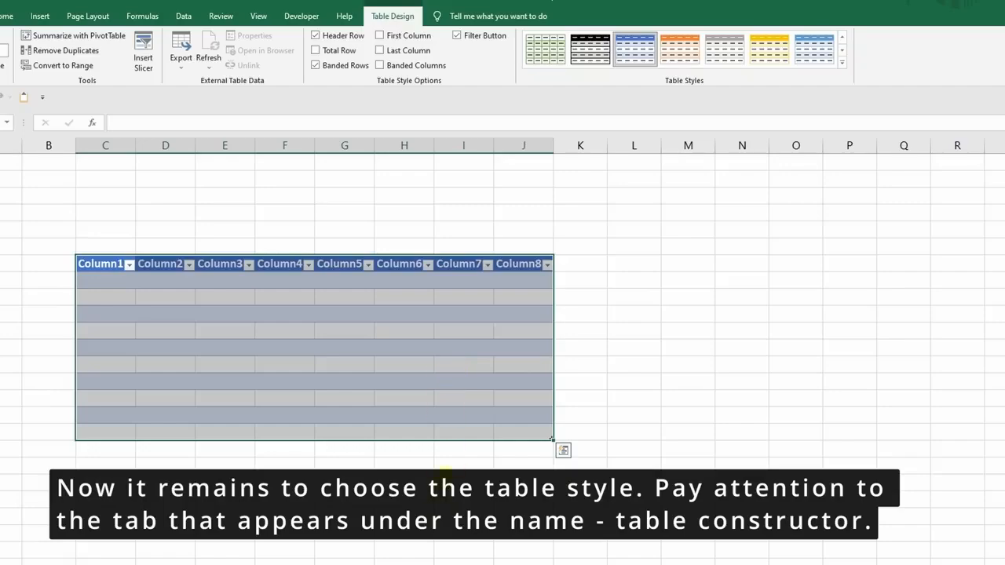
left_click(436, 514)
left_click(415, 418)
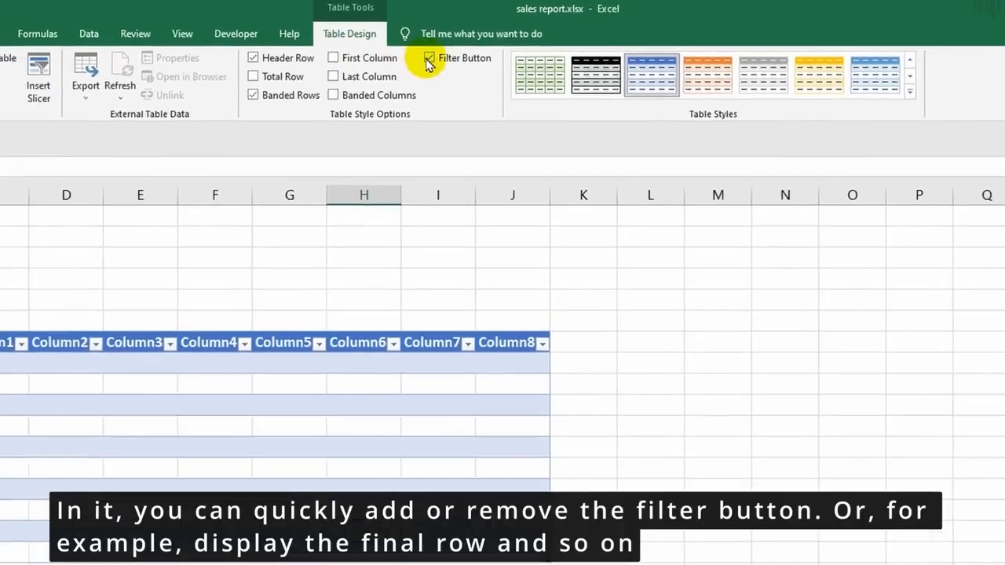
Step: Switch the table's filter buttons off and back on, and enable its total row, last column and banded columns
left_click(428, 59)
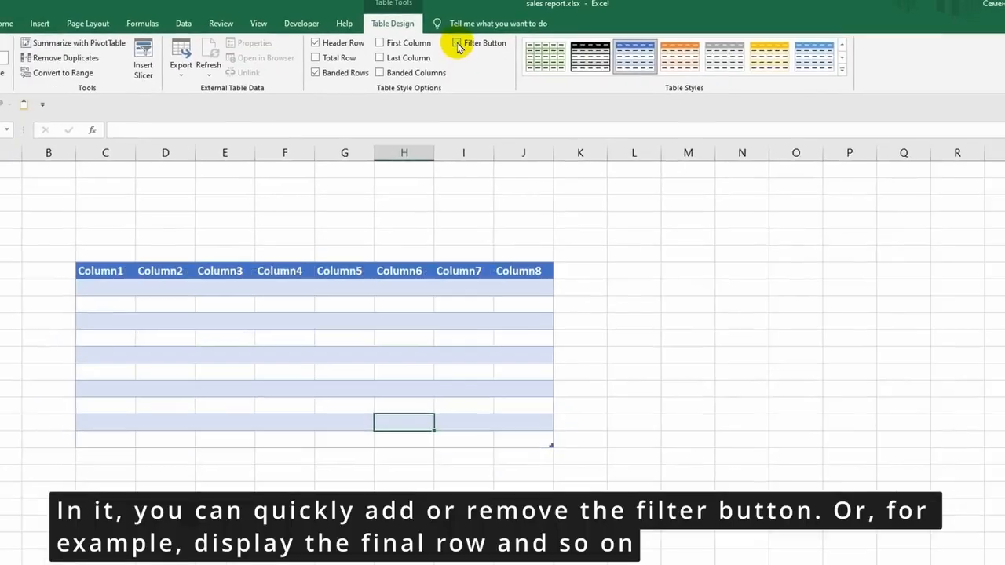
left_click(458, 44)
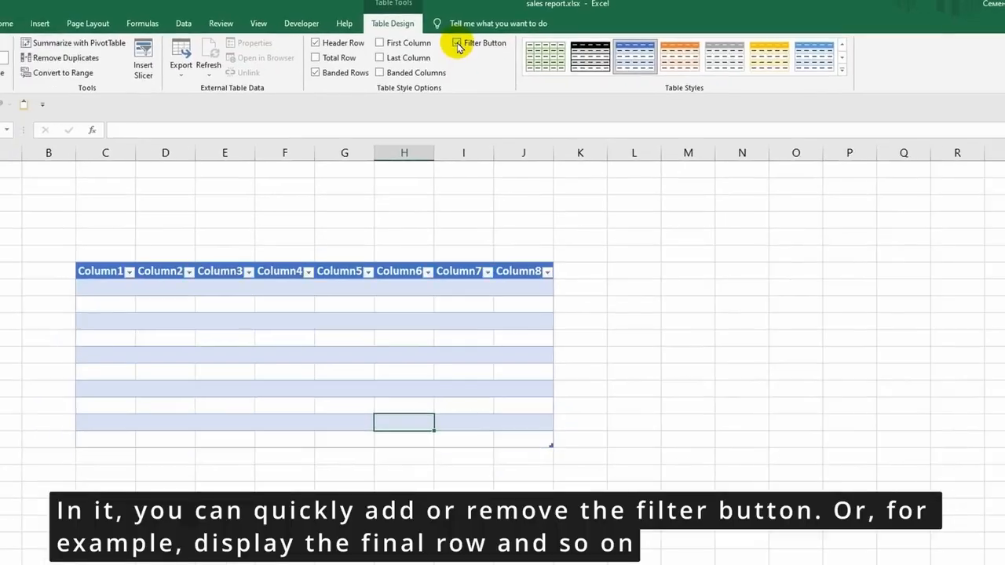
left_click(317, 59)
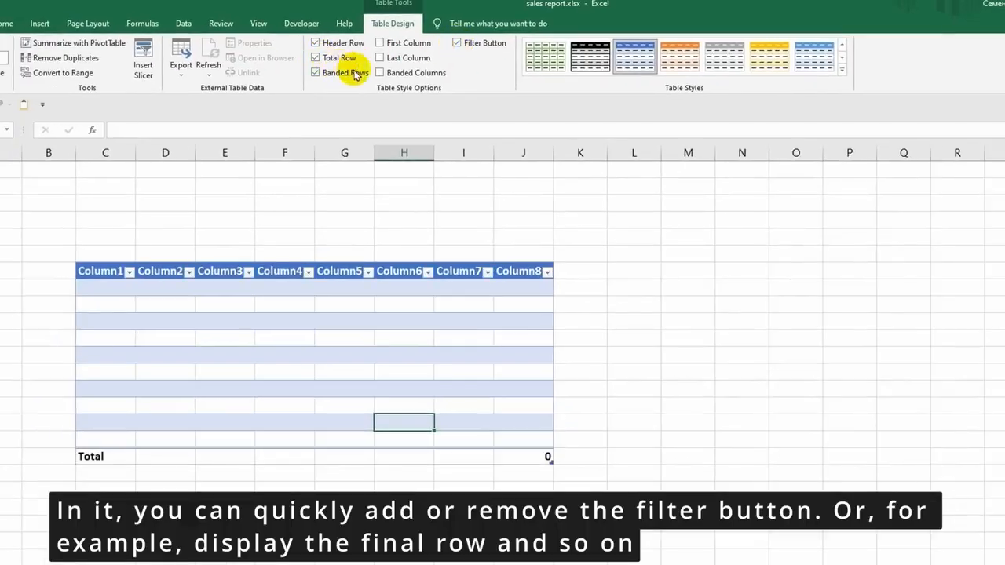
left_click(380, 73)
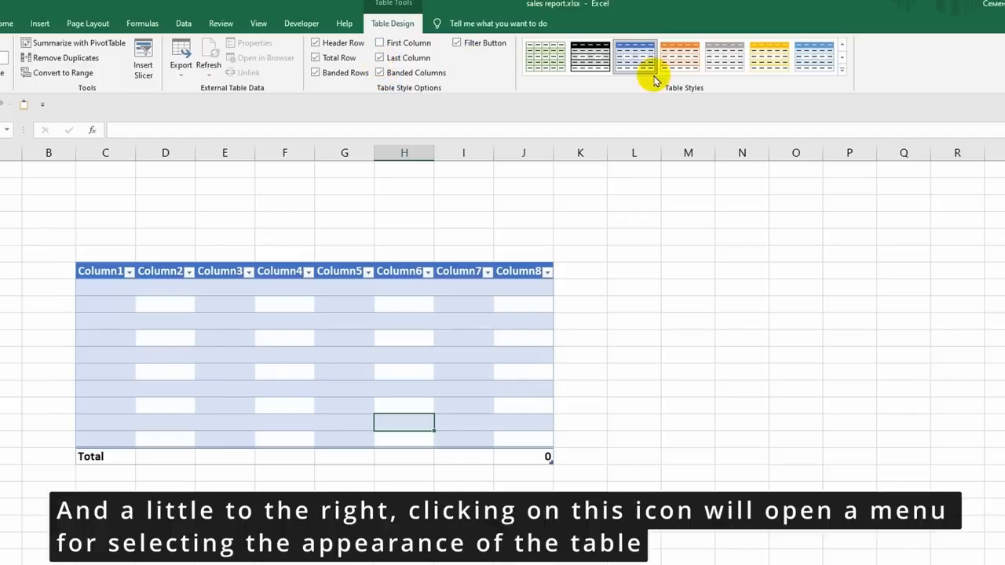
Step: Apply the White, Table Style Light 15 style to the table
left_click(842, 71)
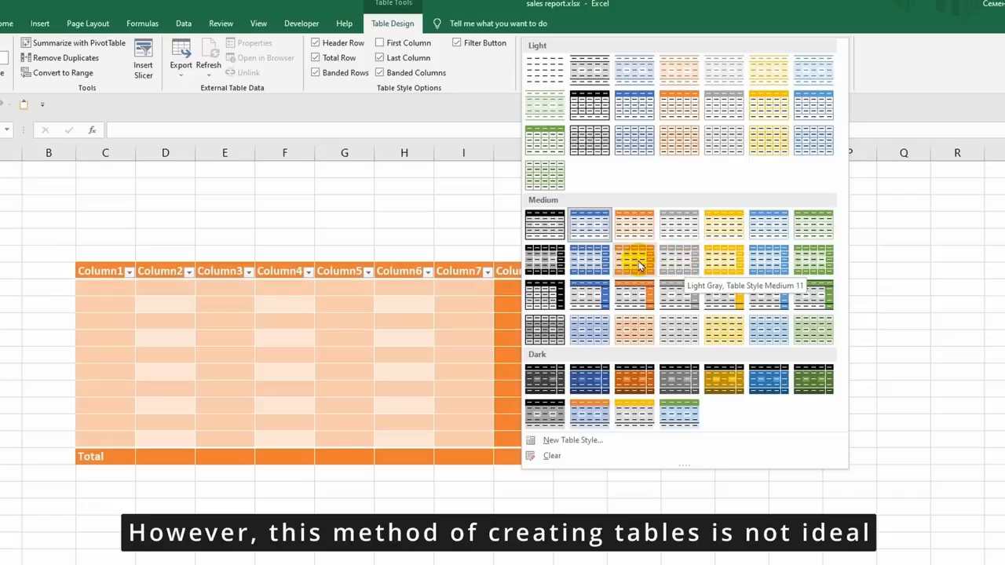
left_click(589, 229)
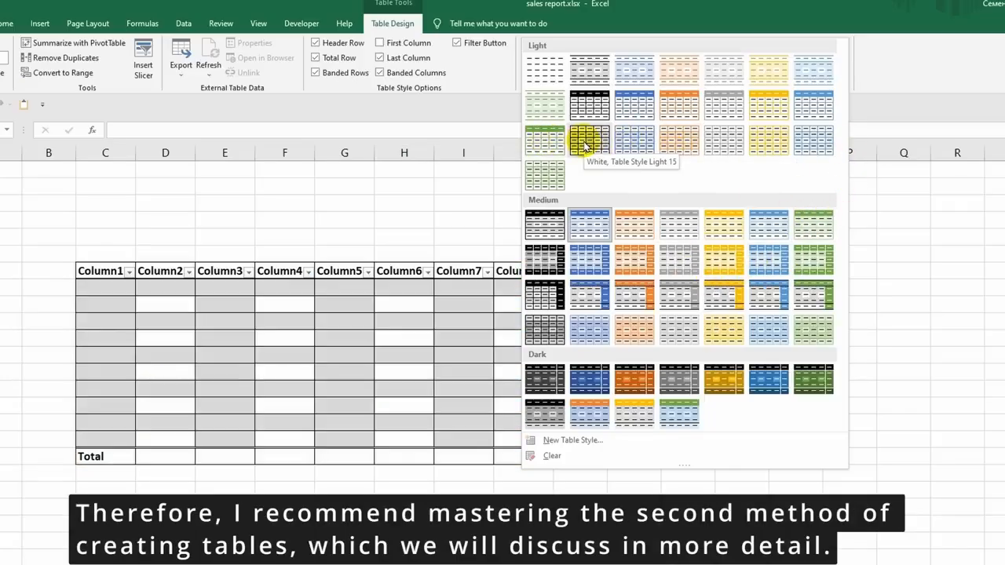
left_click(583, 143)
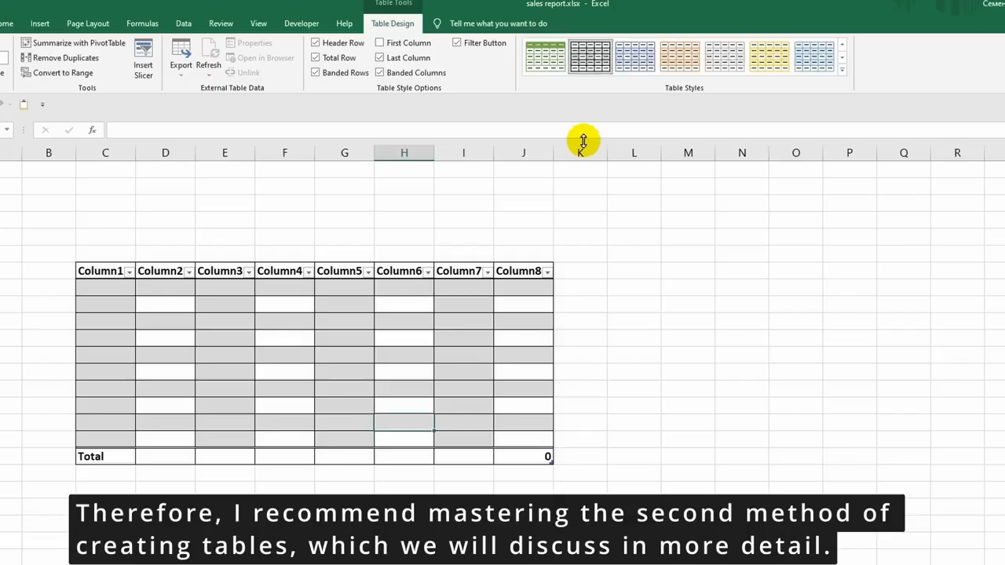
left_click(669, 374)
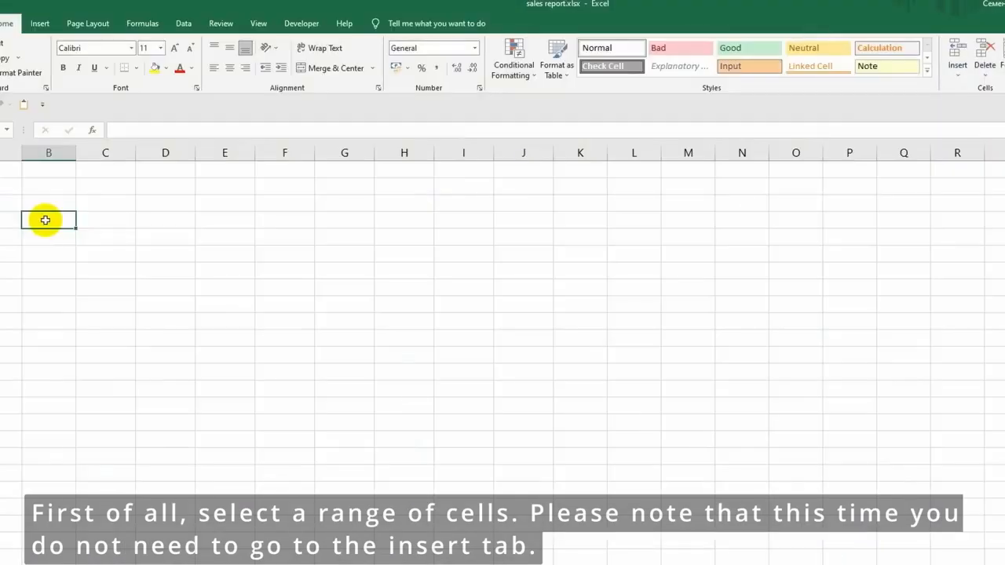
Step: Apply All Borders to the empty range B4:H14 to form a plain table grid
left_click_drag(45, 220, 411, 384)
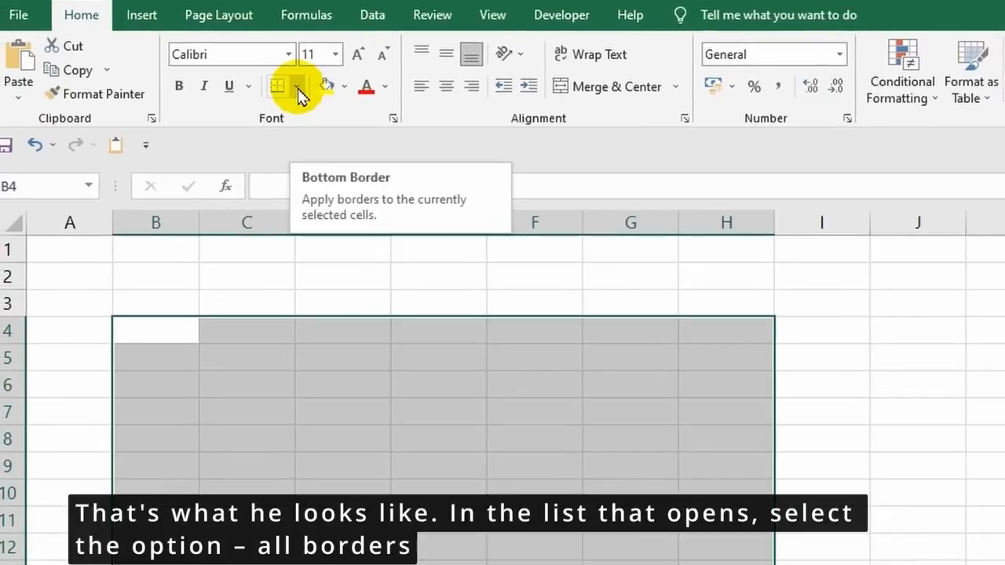
left_click(298, 88)
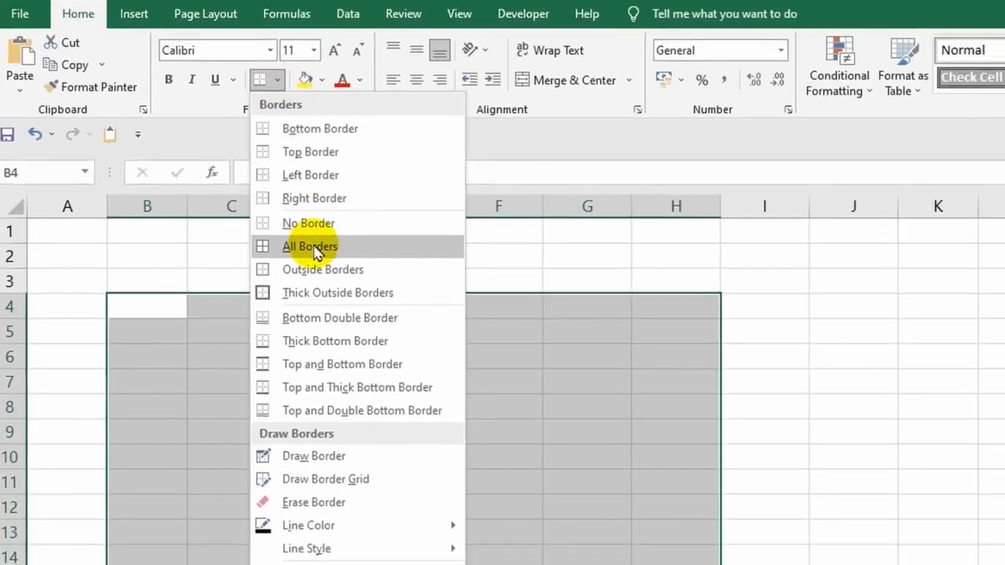
left_click(332, 266)
left_click(754, 511)
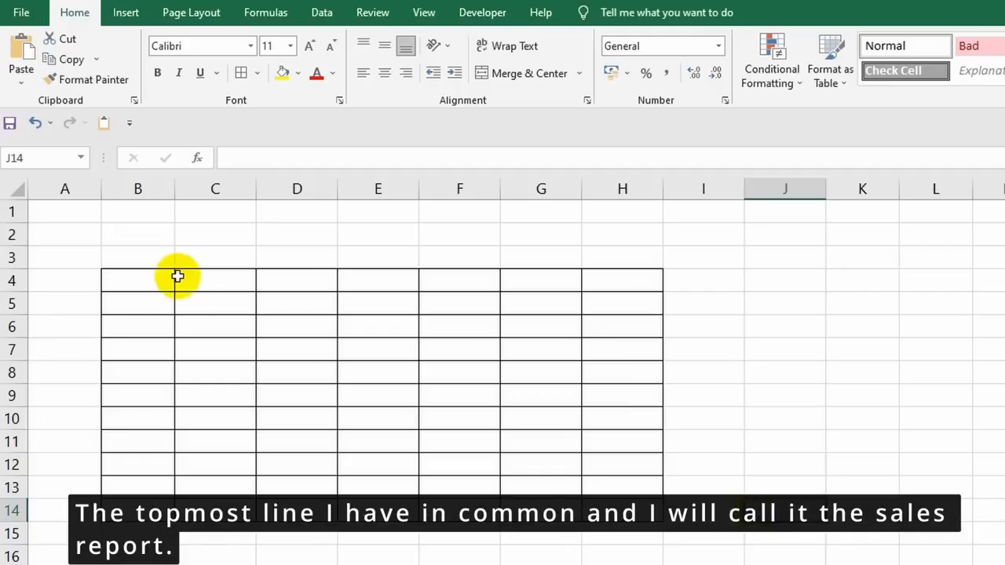
Step: Enter the title "Sales report" in cell B4 of the bordered grid
left_click_drag(141, 275, 597, 279)
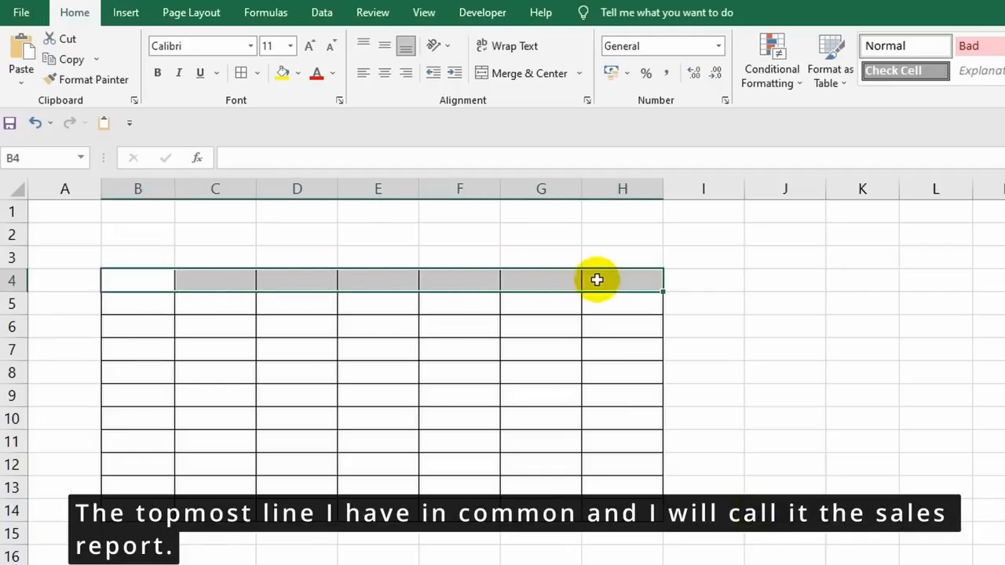
left_click(180, 305)
left_click(134, 282)
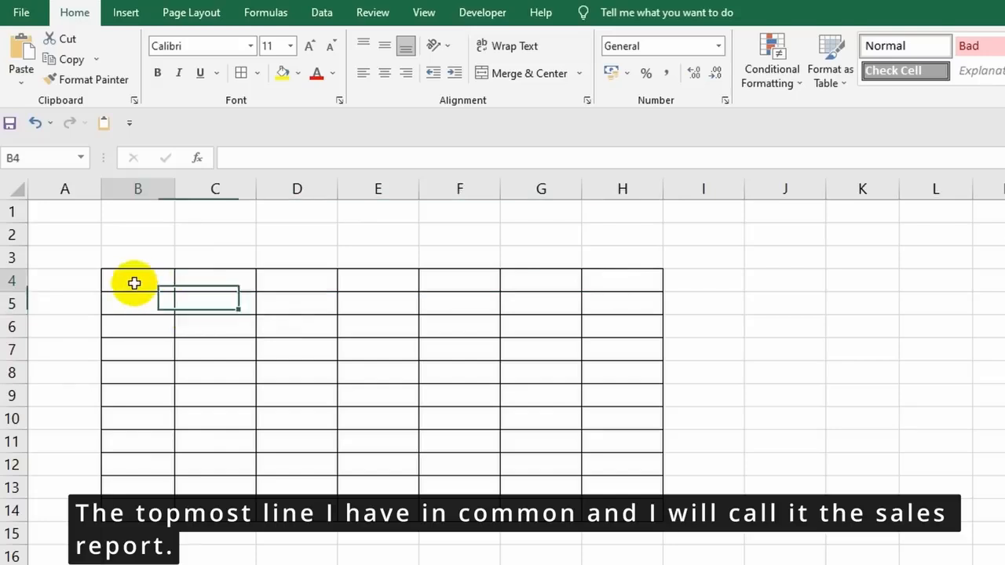
type("Sal")
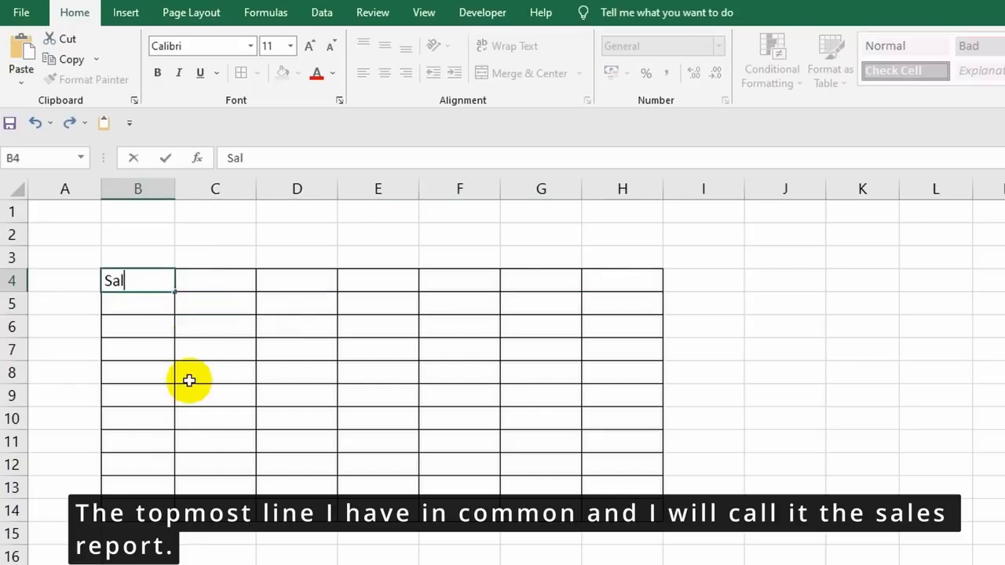
type("es report")
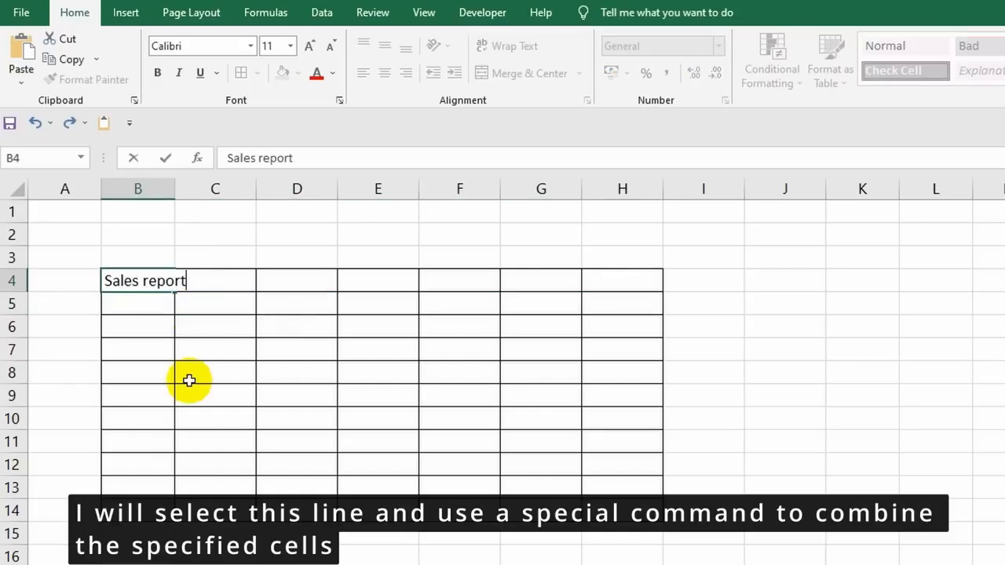
left_click(189, 381)
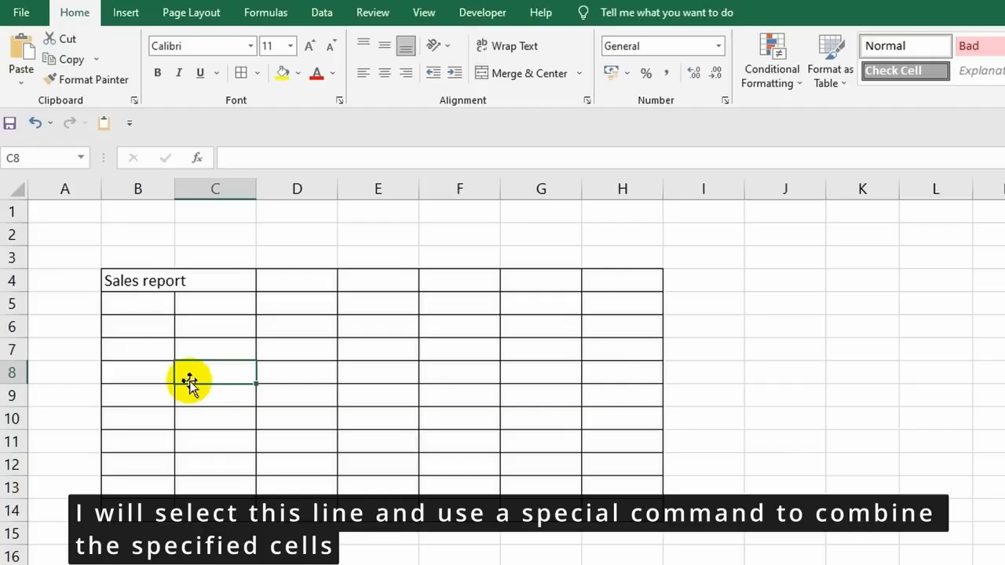
Step: Merge and center the title row across cells B4:H4
left_click_drag(136, 282, 599, 284)
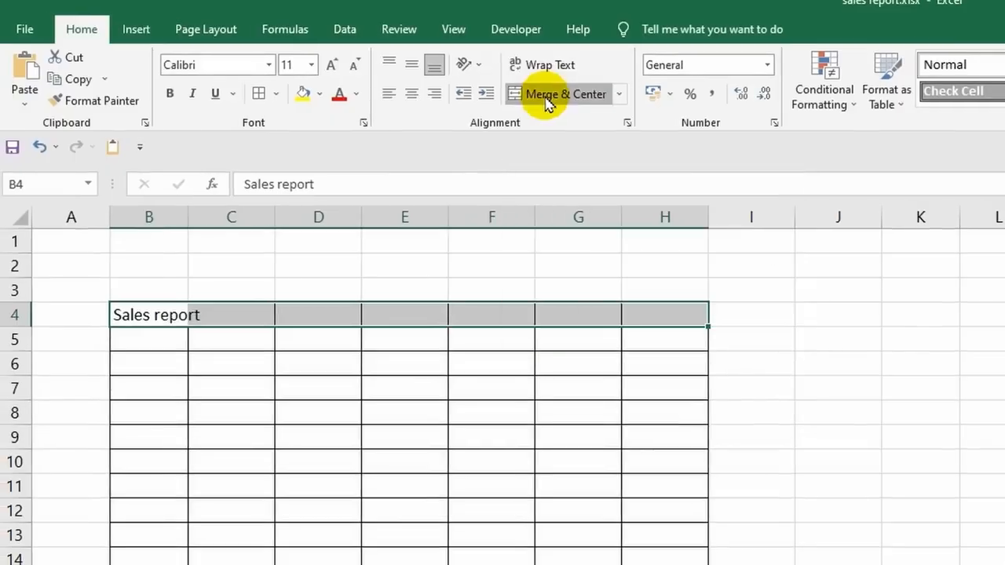
left_click(487, 91)
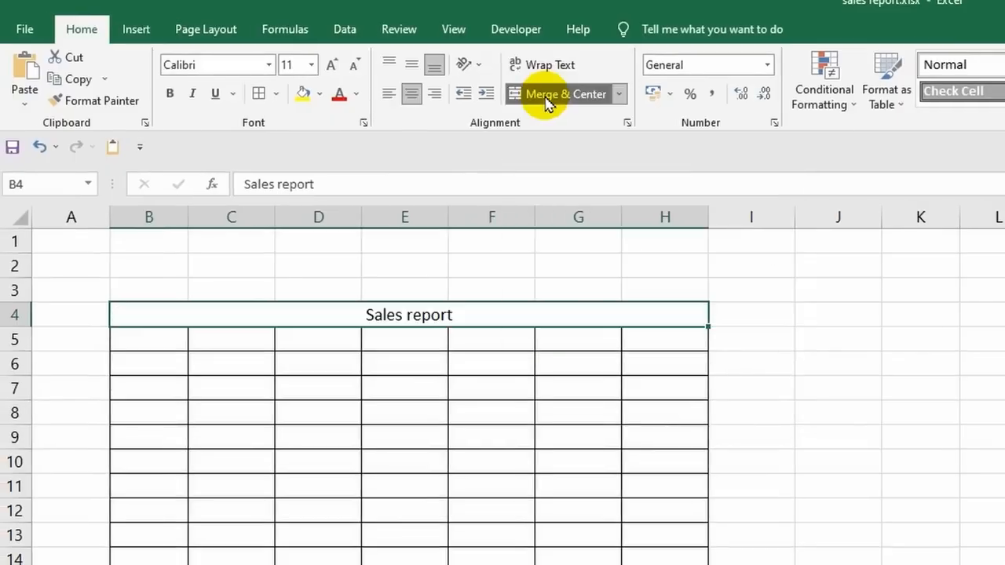
left_click(736, 424)
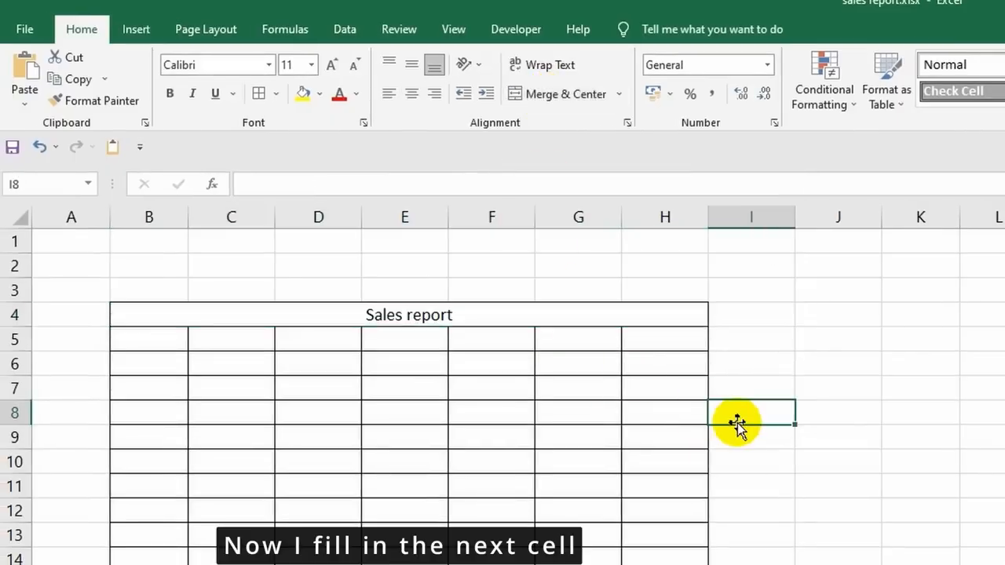
Step: Enter "Month" in cell B5 and "january" in cell B6
left_click(139, 354)
type("Month")
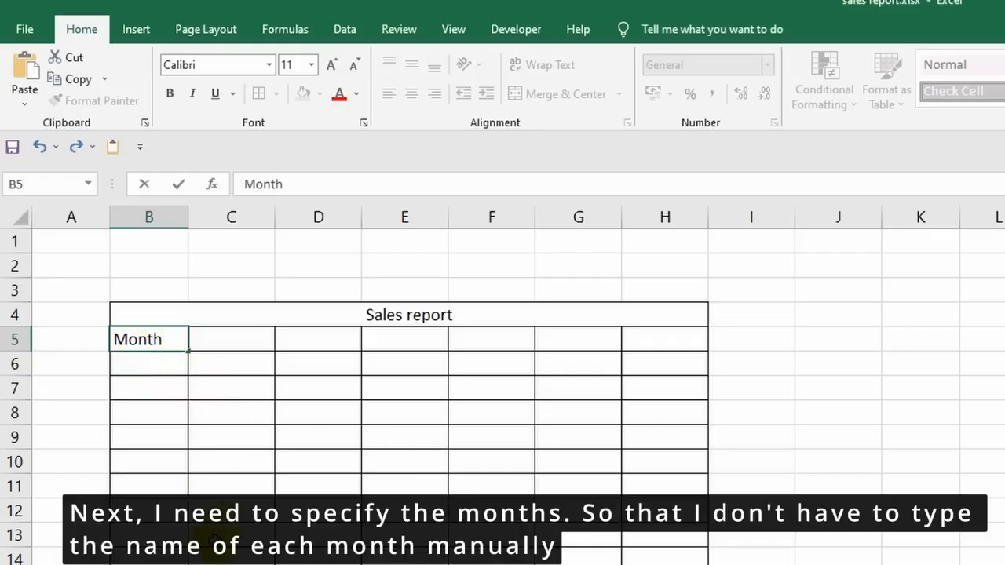
key("Return")
type("janu")
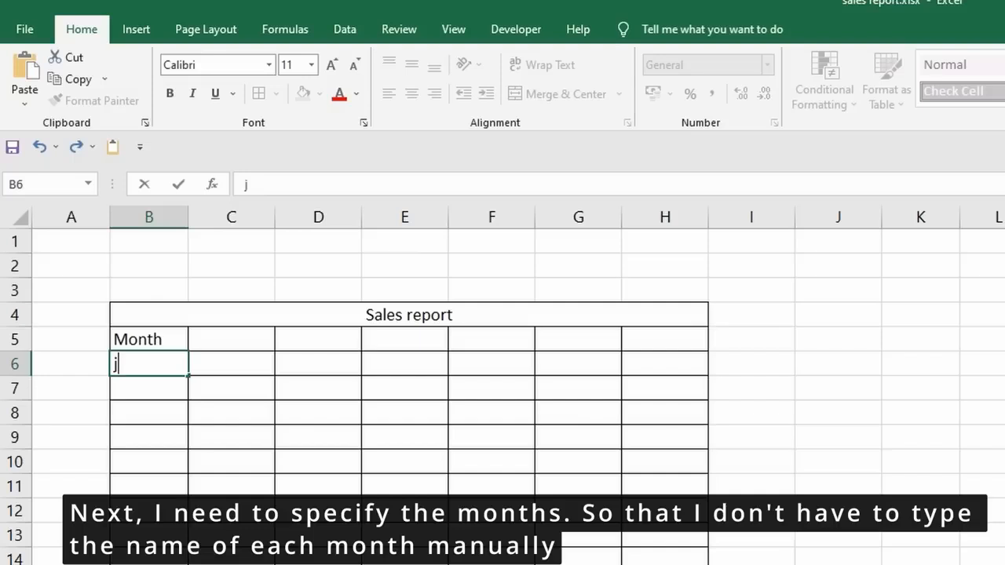
type("ary")
key("ctrl+Return")
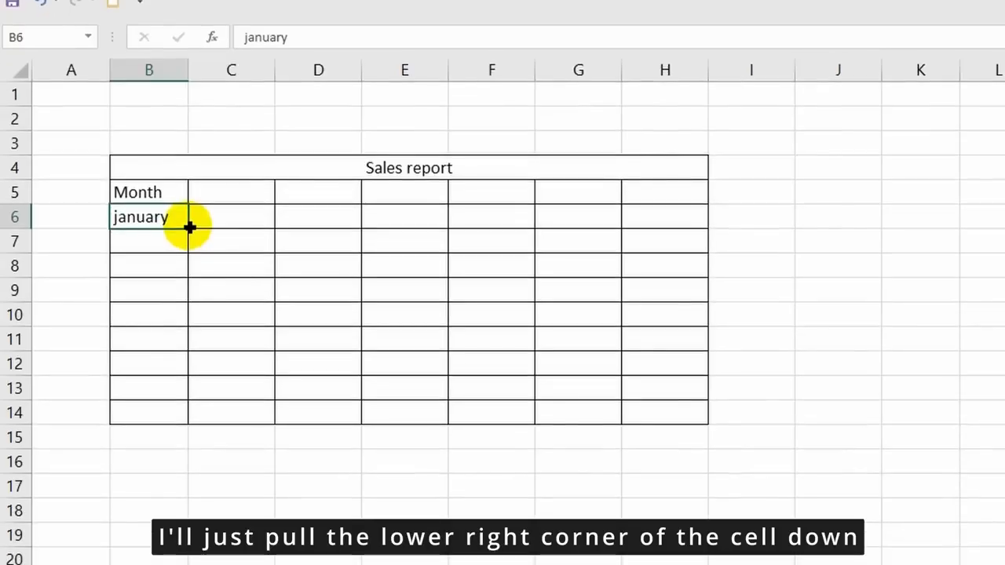
Step: Autofill the month names from january in B6 down to december in B17
left_click_drag(188, 376, 186, 416)
left_click_drag(185, 269, 184, 493)
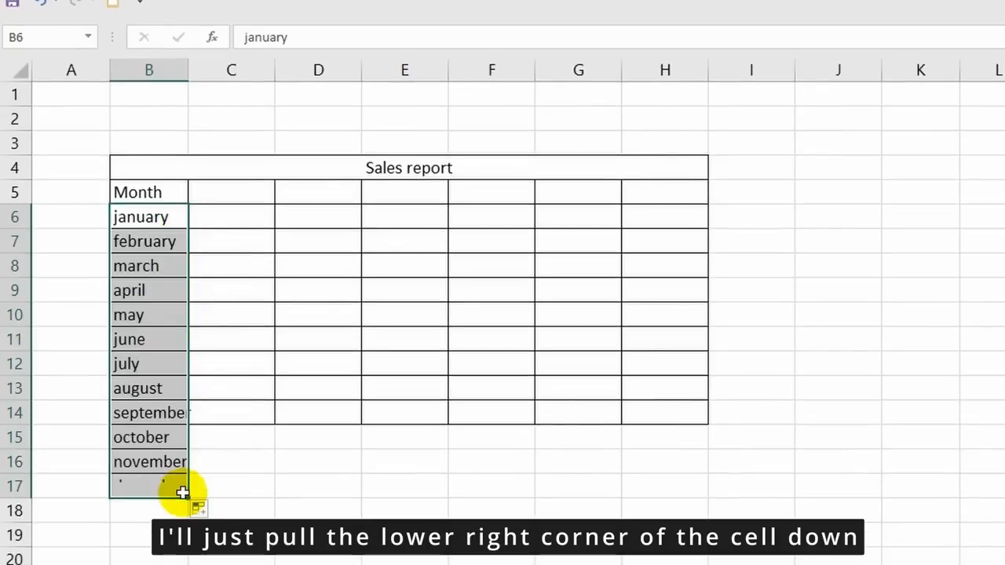
left_click(239, 480)
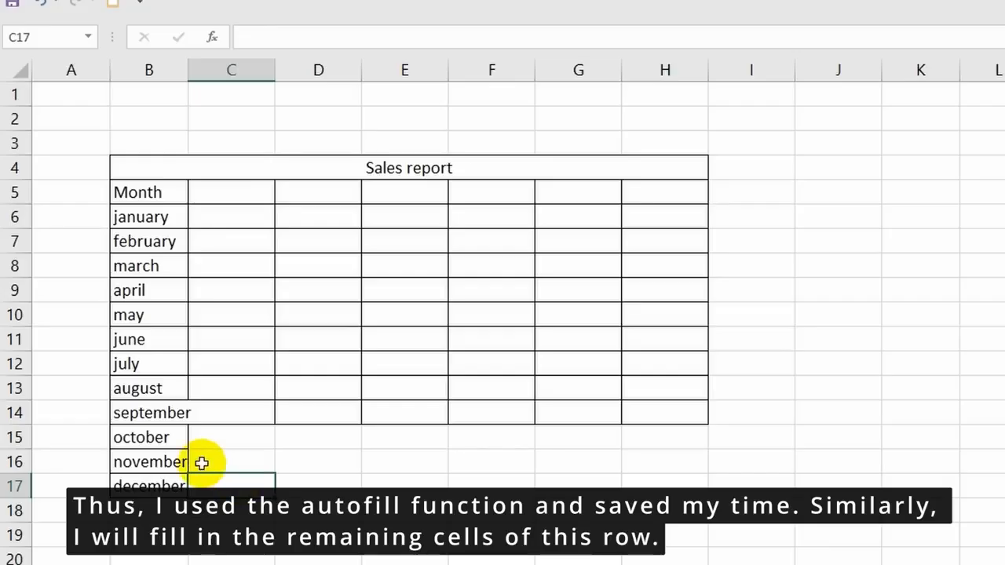
Step: Enter 2022 in H5 and autofill the row back to C5 as a series of years down to 2017
left_click(656, 192)
type("2022")
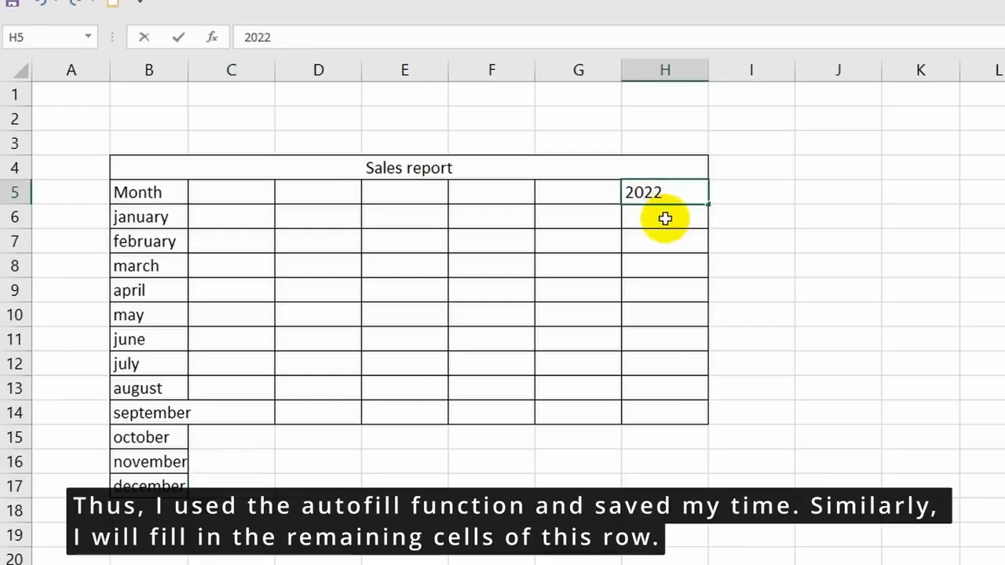
key("Return")
left_click(684, 194)
left_click_drag(707, 204, 212, 194)
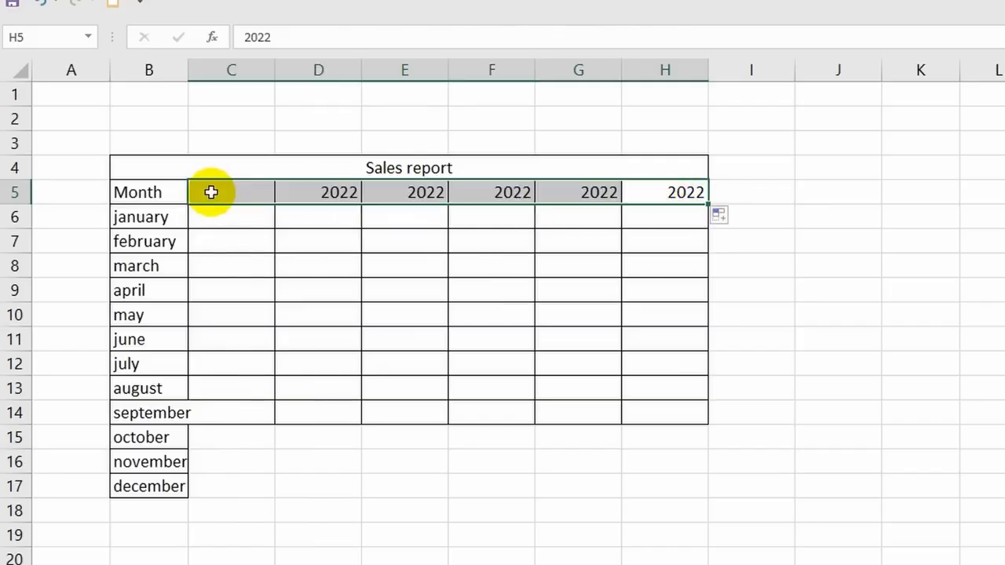
left_click(737, 218)
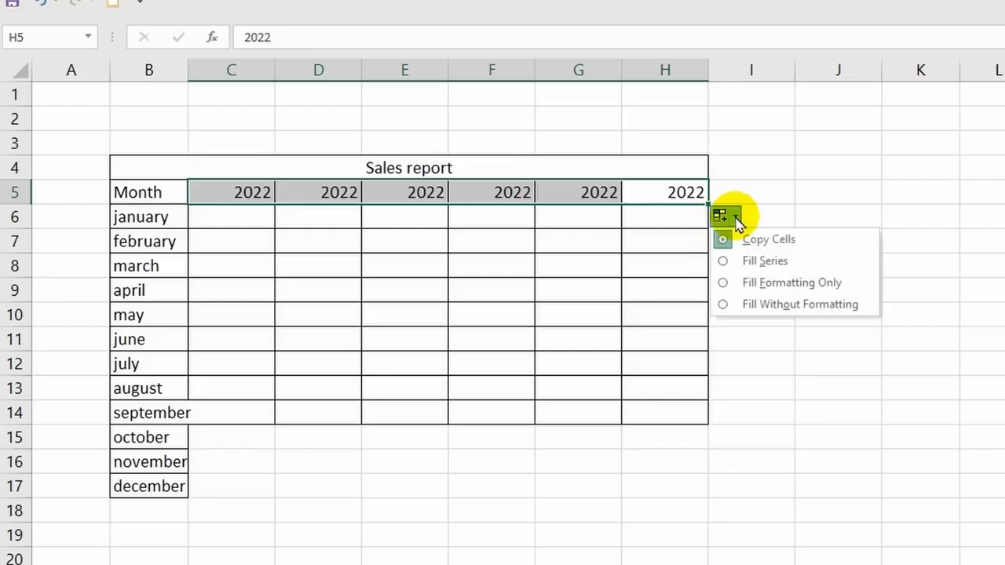
left_click(746, 262)
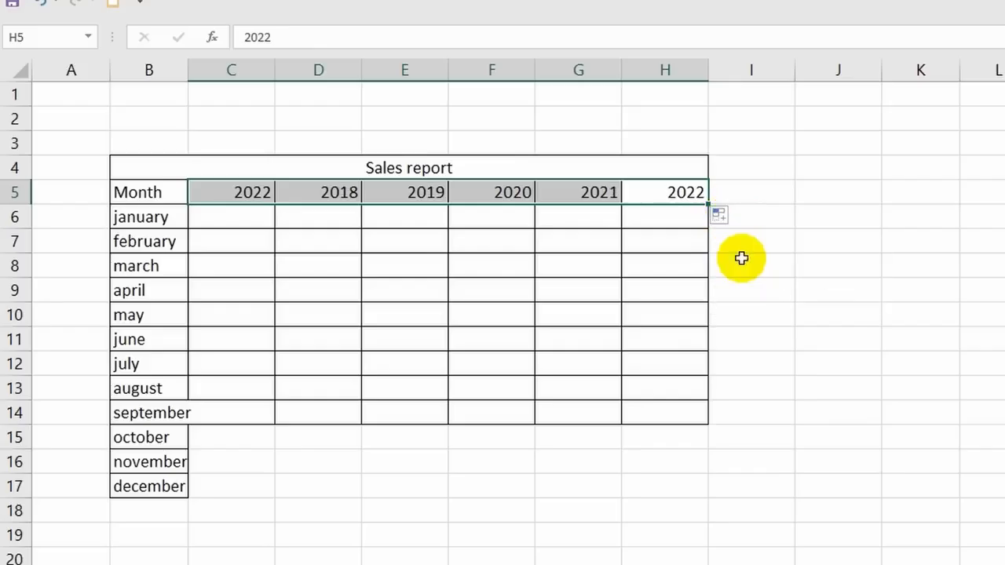
left_click(555, 502)
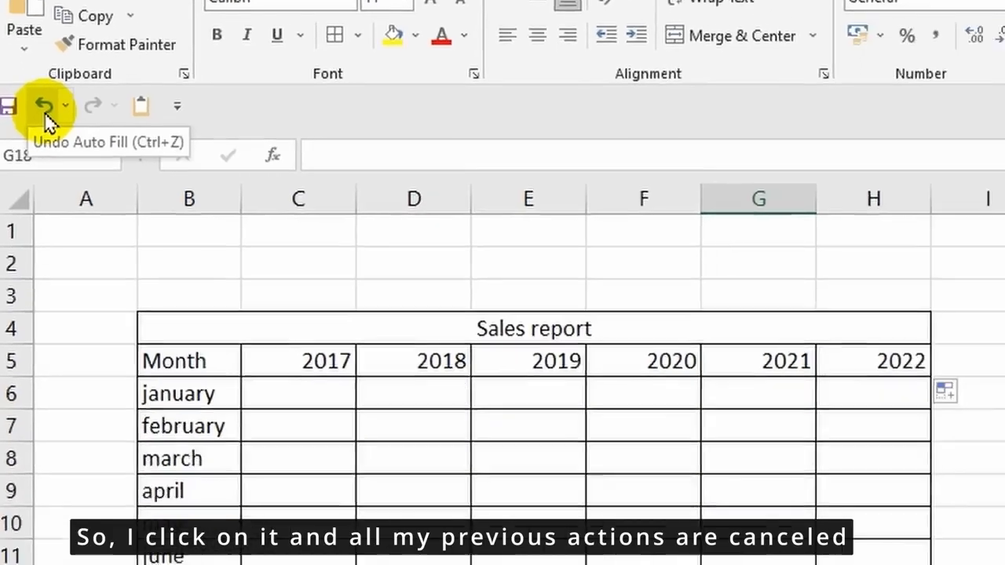
Step: Undo the year row entries and the month autofill, back to only january in B6
left_click(55, 159)
left_click(55, 158)
left_click(55, 158)
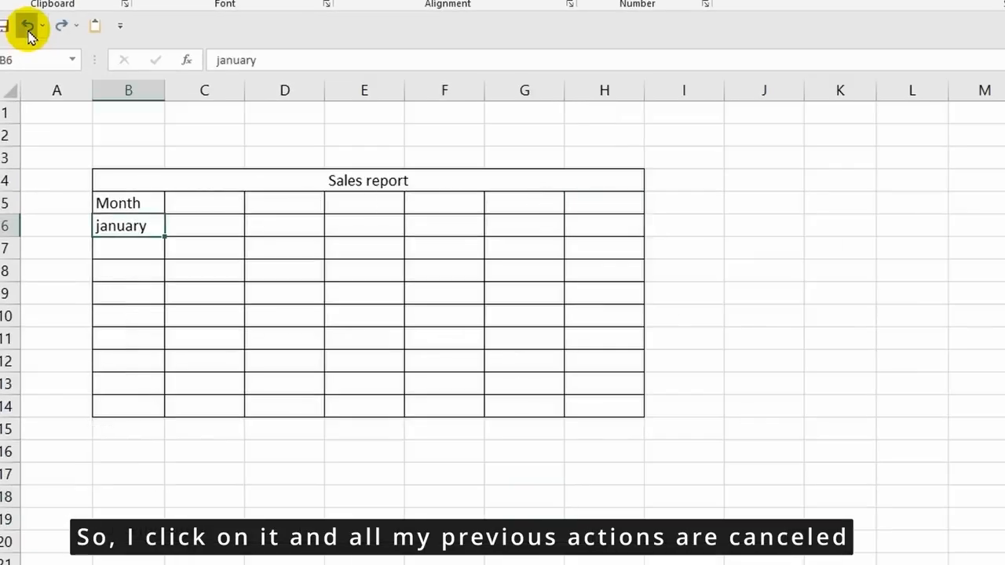
left_click(55, 158)
left_click(55, 159)
left_click(55, 159)
left_click(29, 32)
left_click(28, 32)
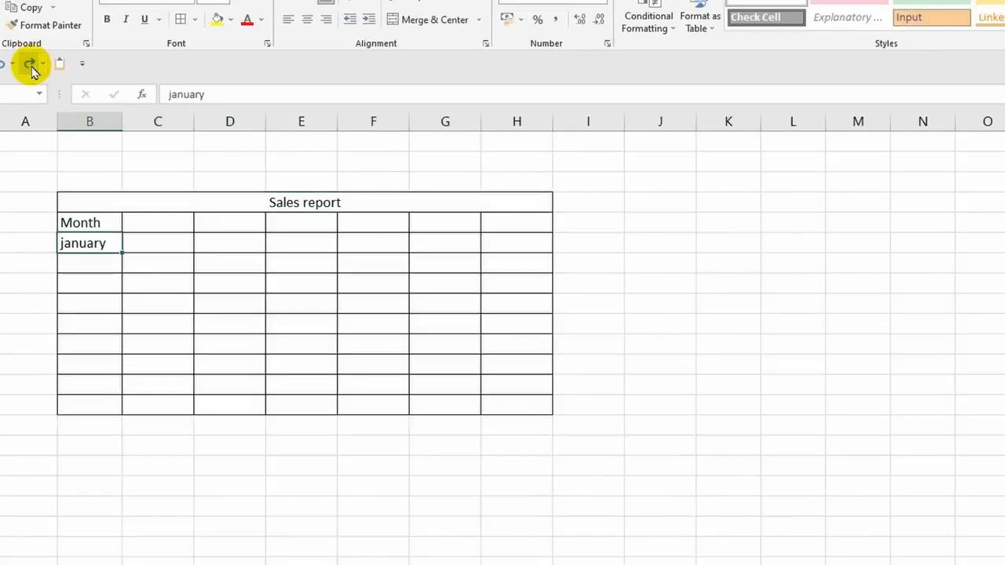
Step: Redo the undone month autofill in column B and the 2017 to 2022 year entries in row 5
left_click(30, 66)
left_click(30, 66)
left_click(30, 66)
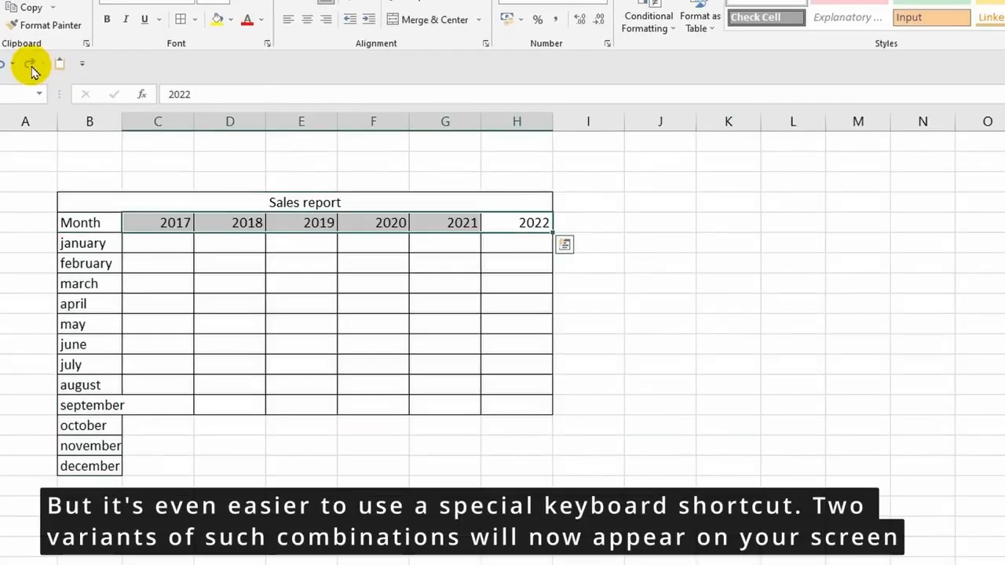
left_click(66, 146)
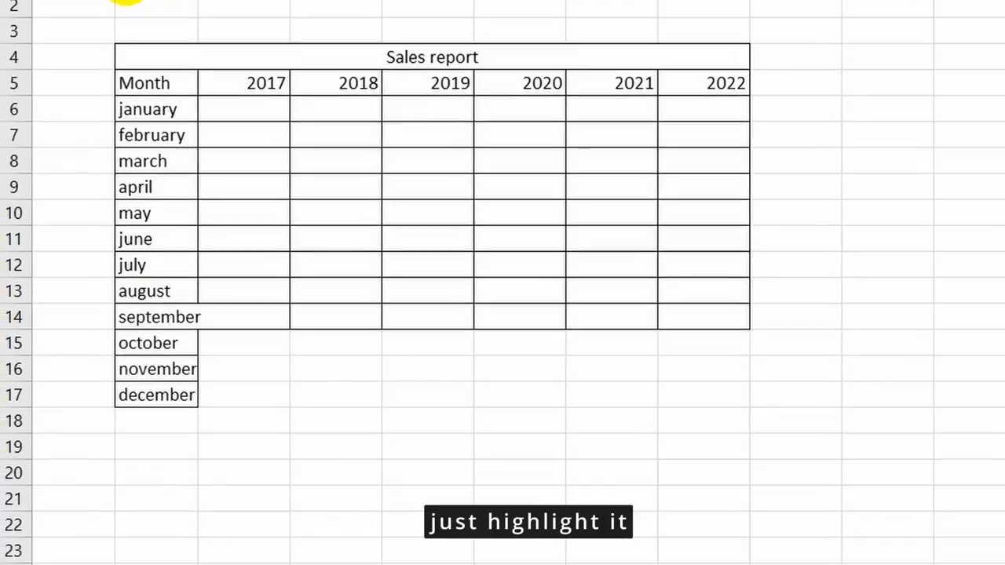
Step: Delete cells A15:B17 containing october, november and december, using the Shift cells left option
mouse_move(79, 343)
left_mouse_down()
mouse_move(150, 366)
mouse_move(196, 395)
mouse_move(163, 385)
left_mouse_up()
right_click(159, 391)
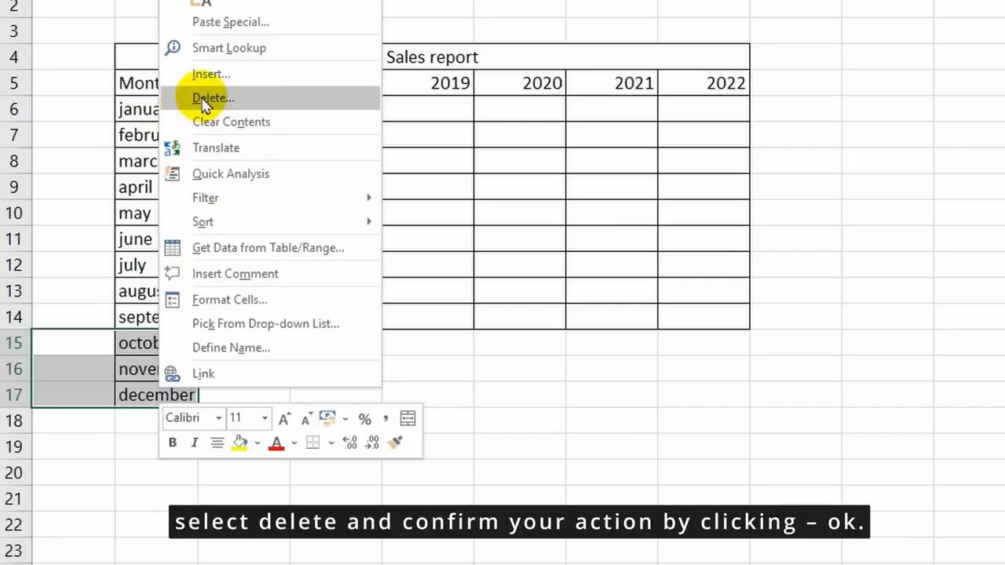
left_click(205, 98)
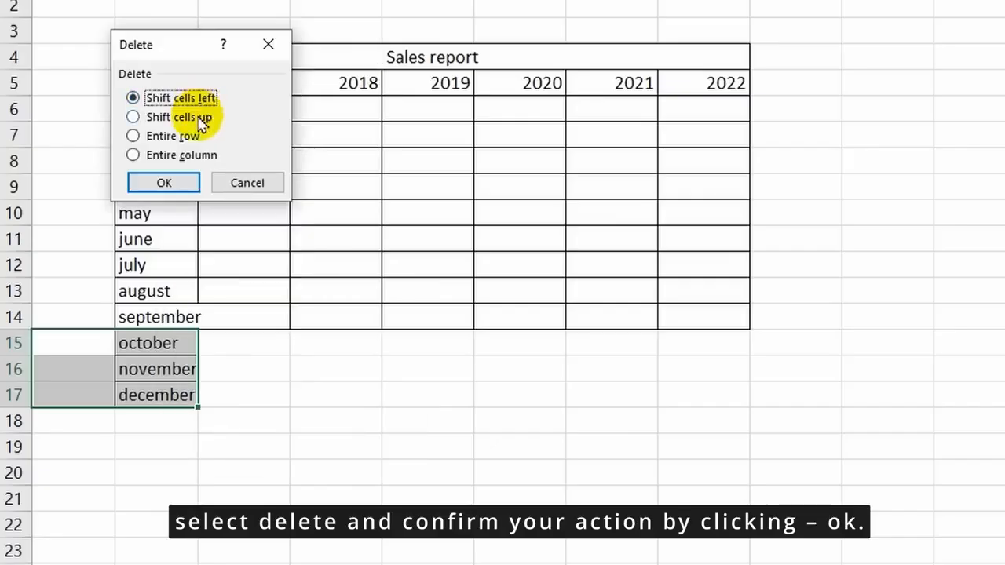
left_click(172, 190)
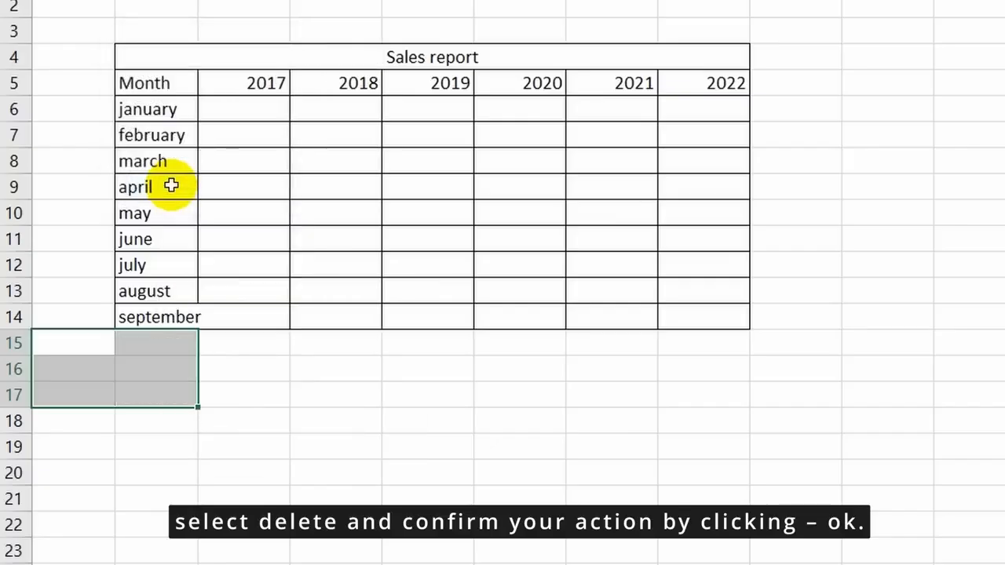
left_click(254, 371)
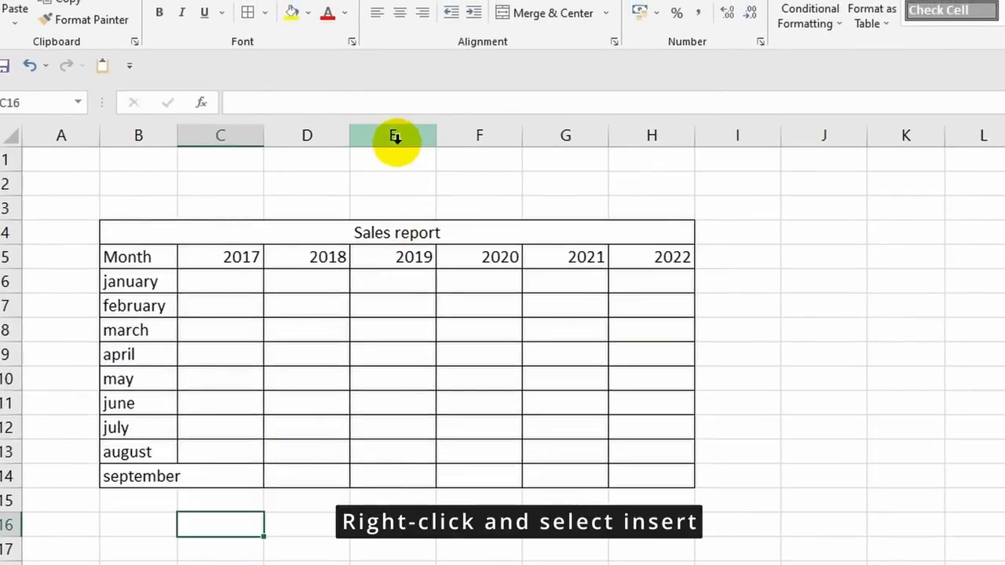
Step: Insert a blank column between the 2018 and 2019 columns of the sales report
right_click(395, 138)
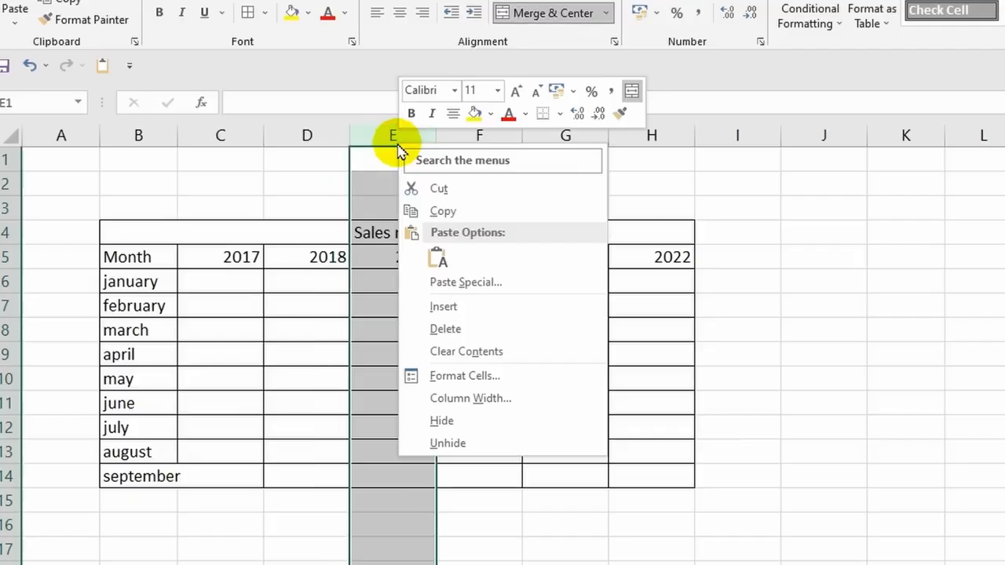
left_click(442, 307)
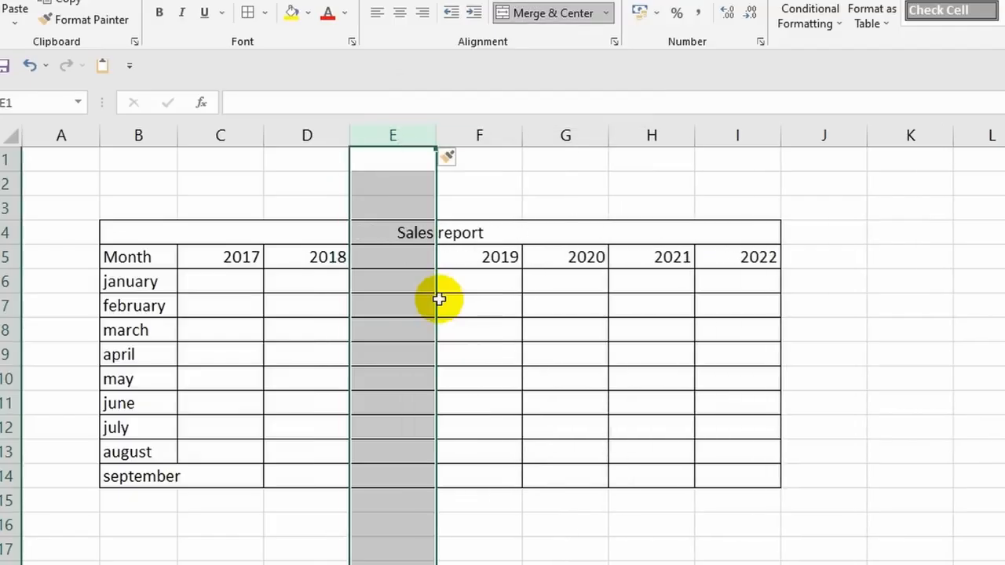
left_click(544, 550)
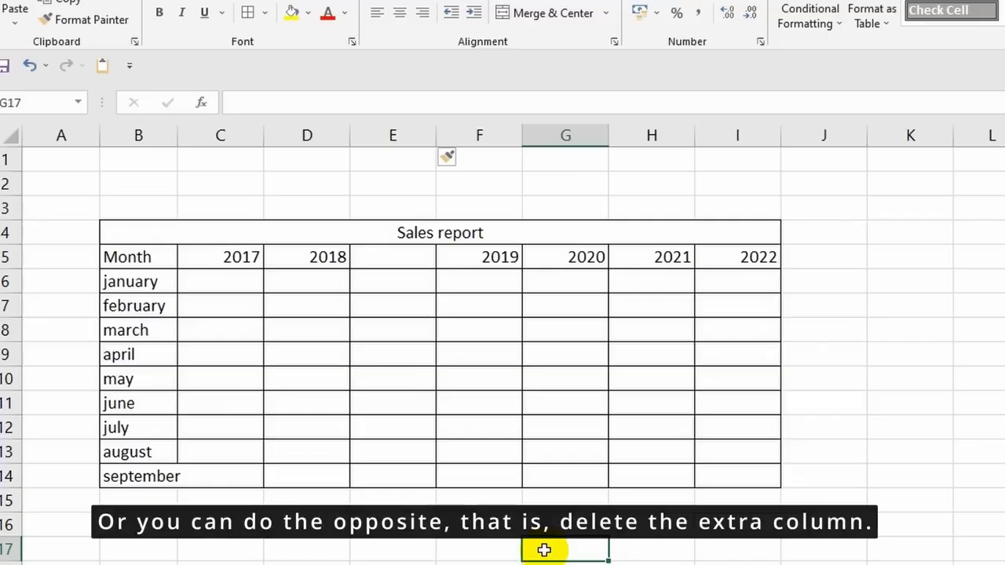
Step: Delete the blank column E between the 2018 and 2019 columns
left_click(393, 135)
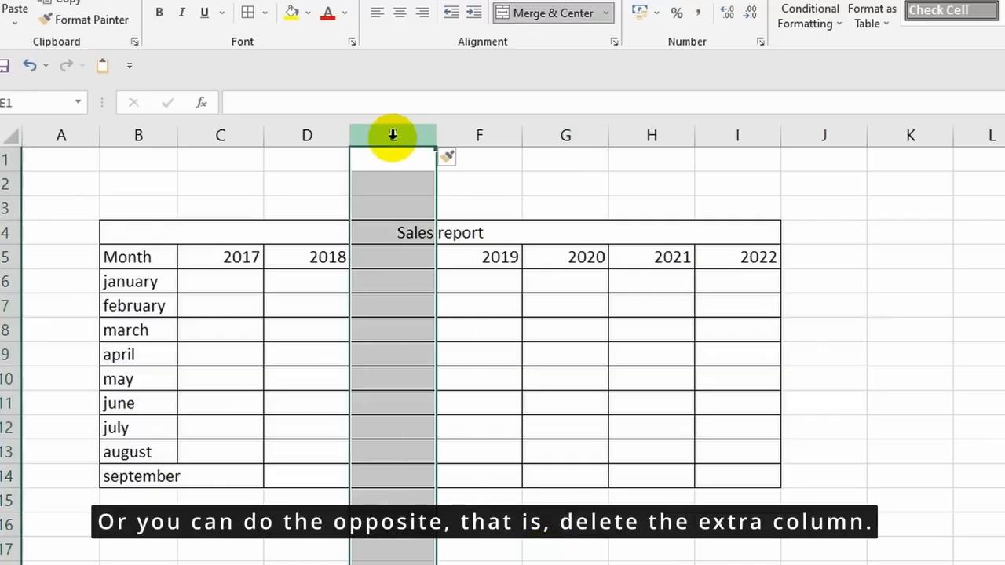
right_click(393, 135)
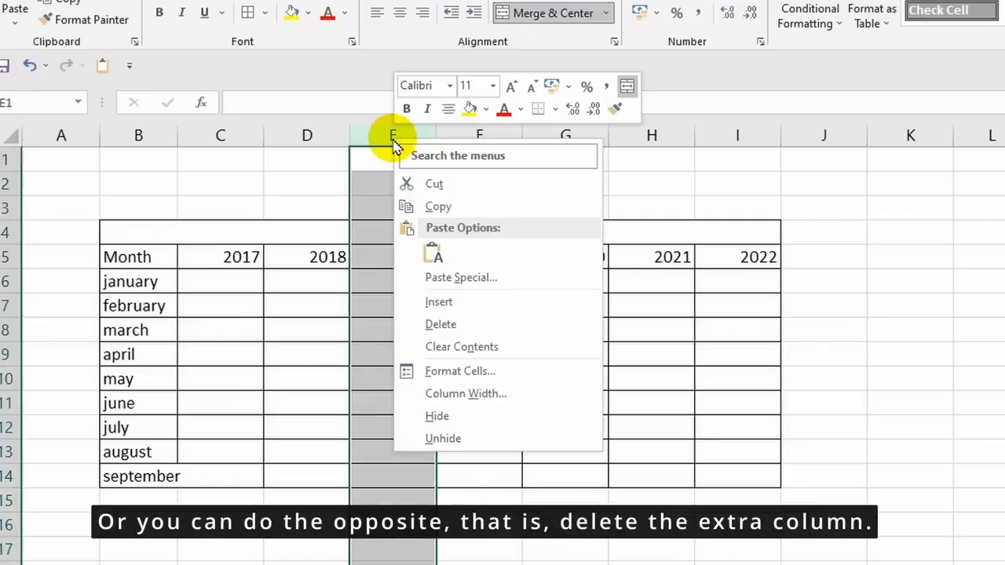
left_click(442, 325)
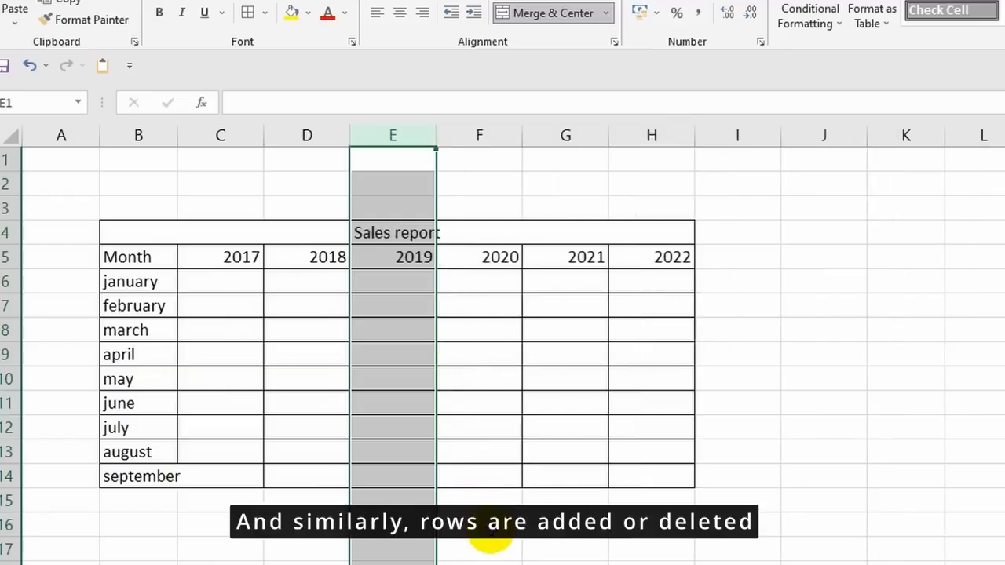
left_click(489, 533)
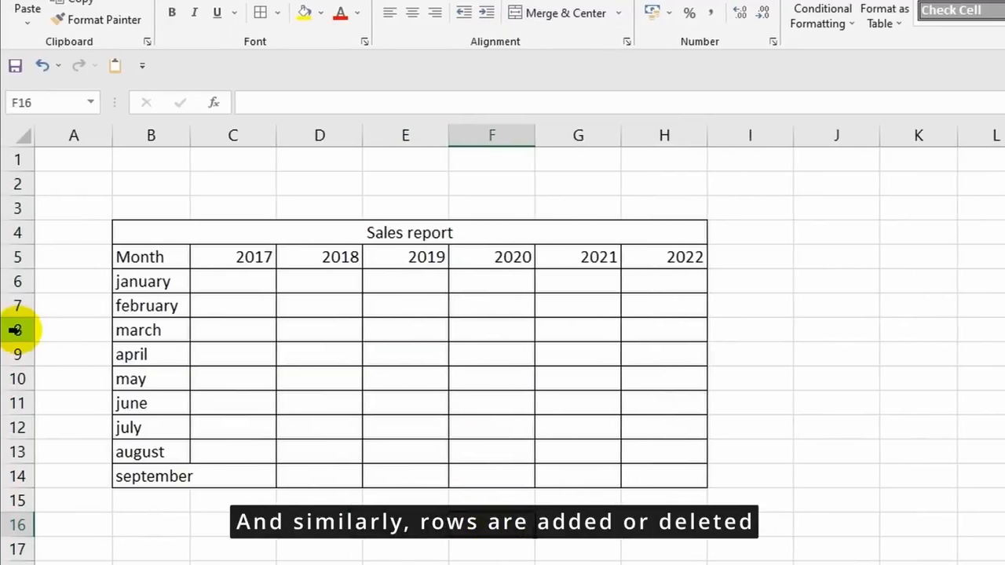
Step: Insert one blank row above march and another blank row above may in the sales report
left_click(6, 330)
right_click(7, 333)
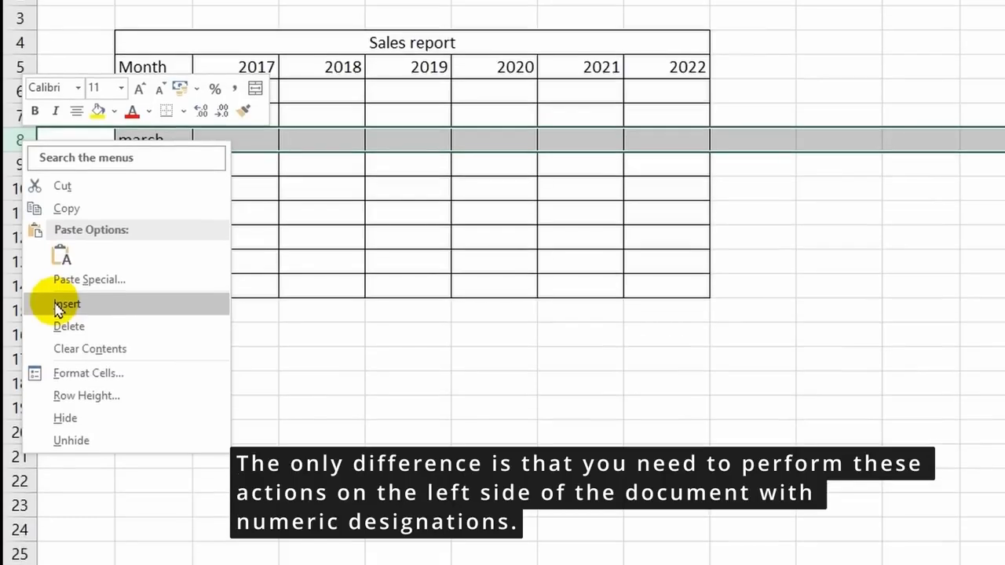
left_click(59, 305)
left_click(79, 258)
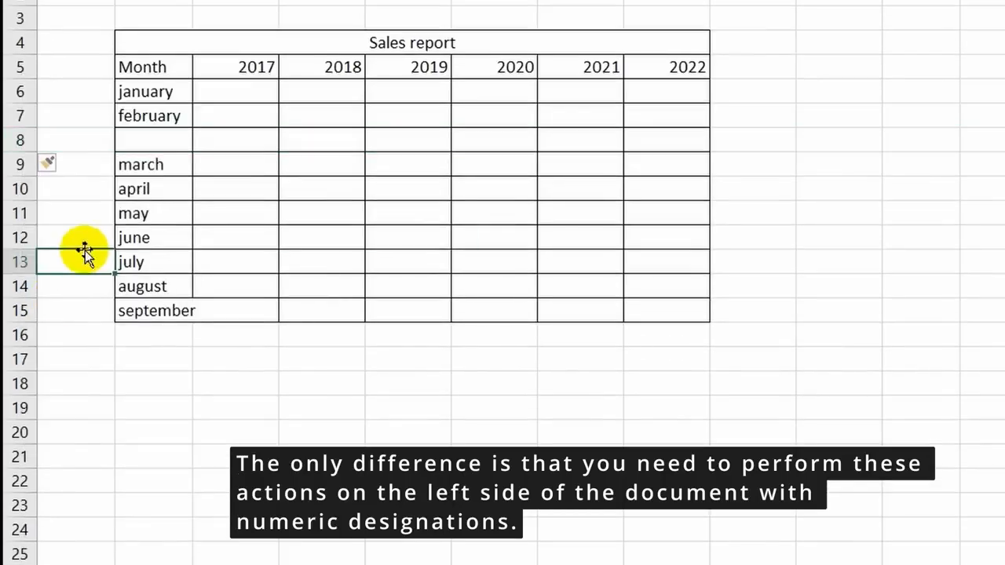
left_click(17, 213)
right_click(16, 212)
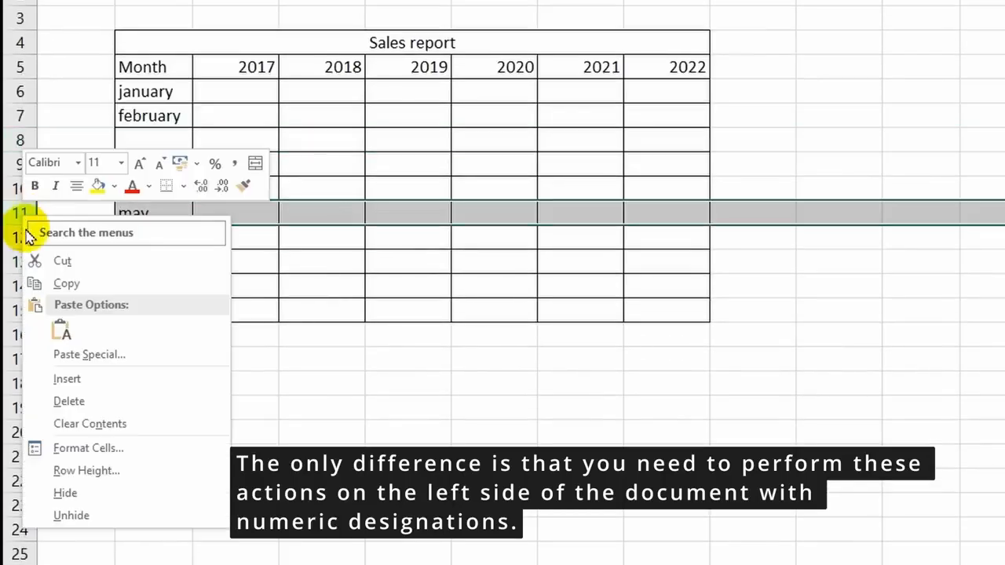
left_click(66, 382)
left_click(80, 355)
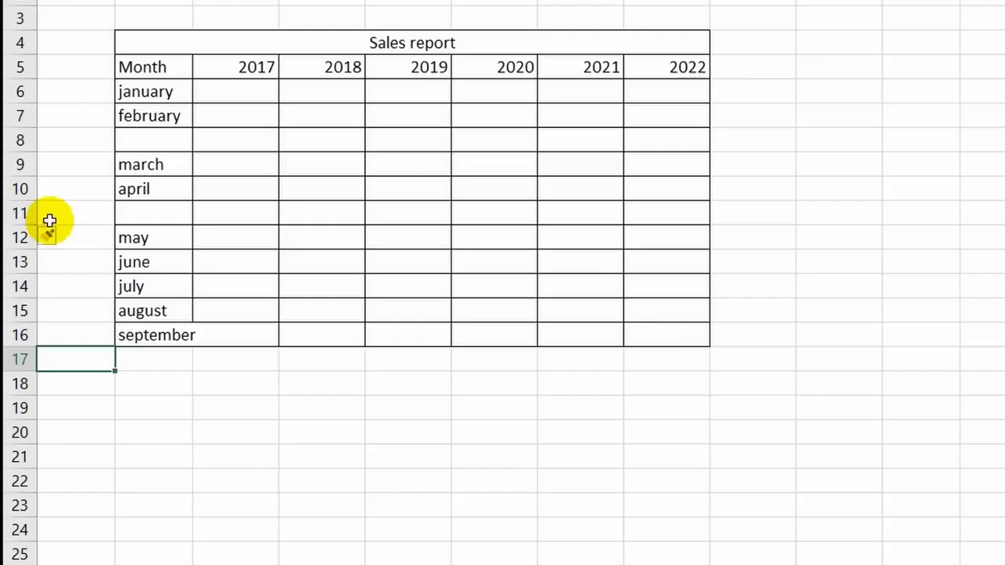
Step: Delete the blank row 11 above may and the blank row 8 above march
left_click(15, 213)
right_click(17, 212)
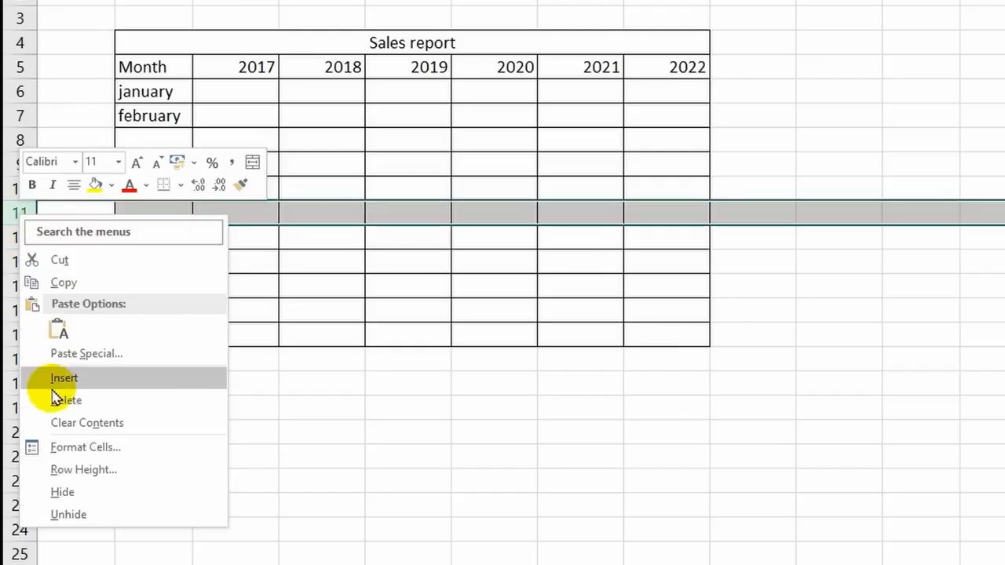
left_click(63, 401)
left_click(17, 139)
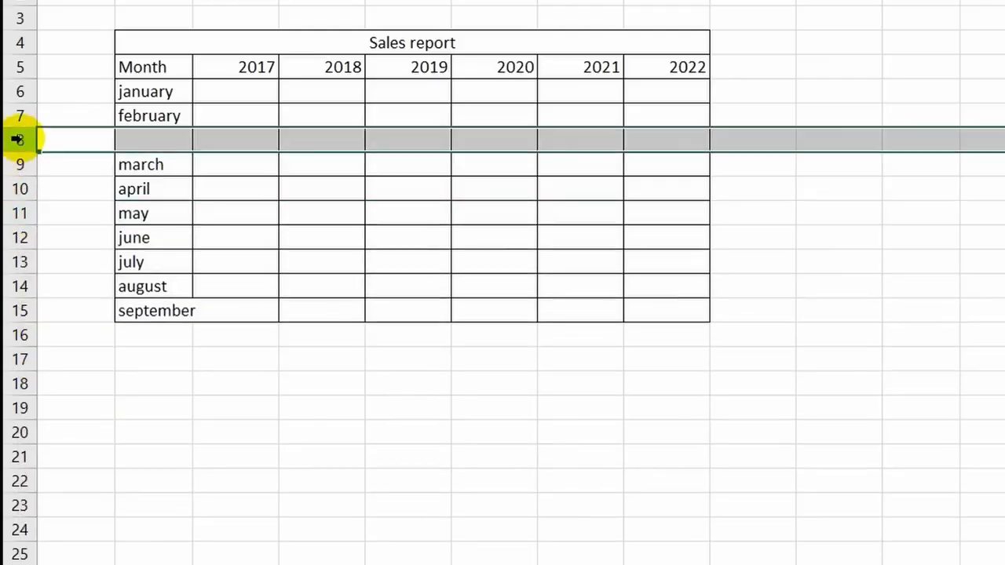
right_click(17, 139)
left_click(64, 324)
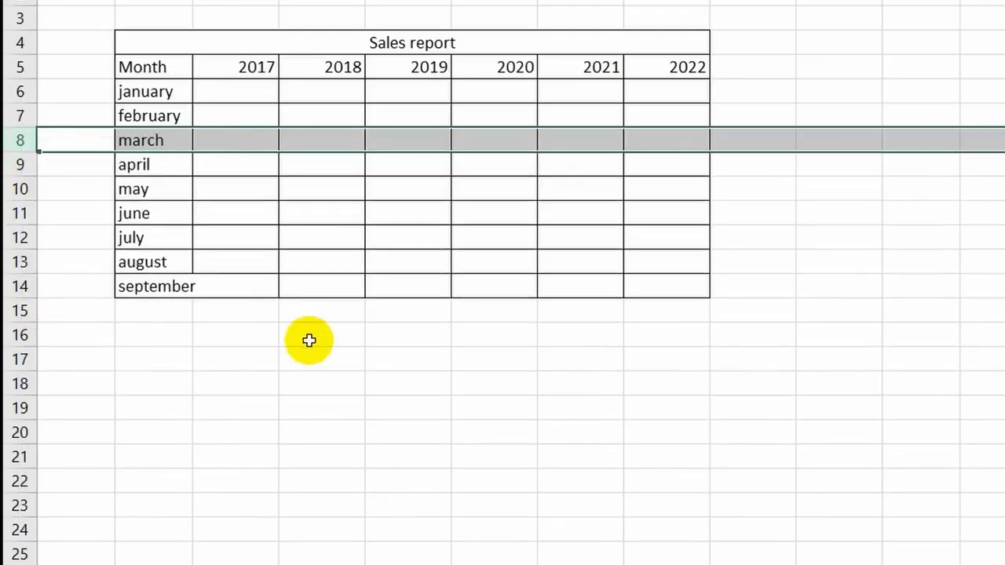
left_click(308, 340)
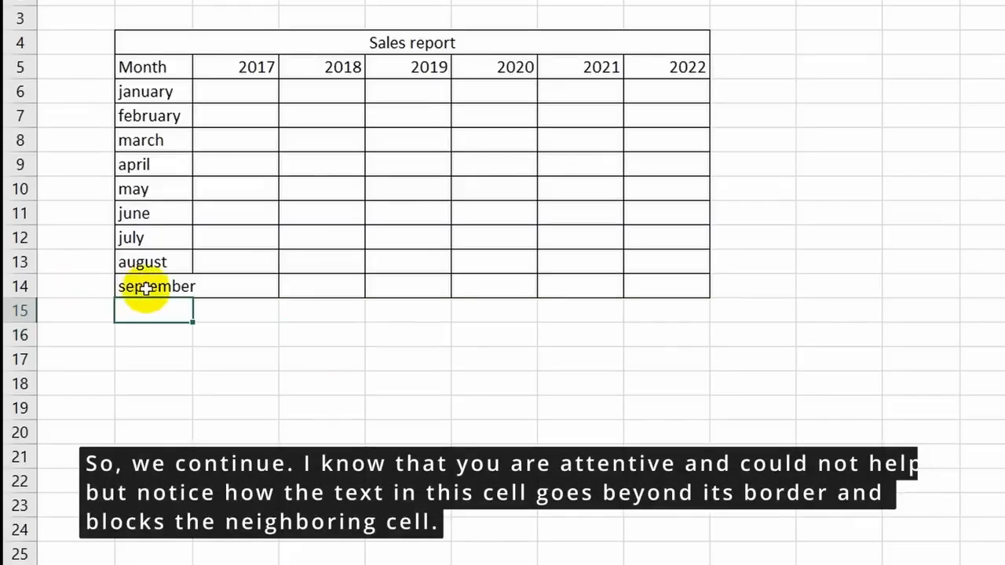
Step: Autofit the width of column B so that september fits inside its cell
left_click(144, 287)
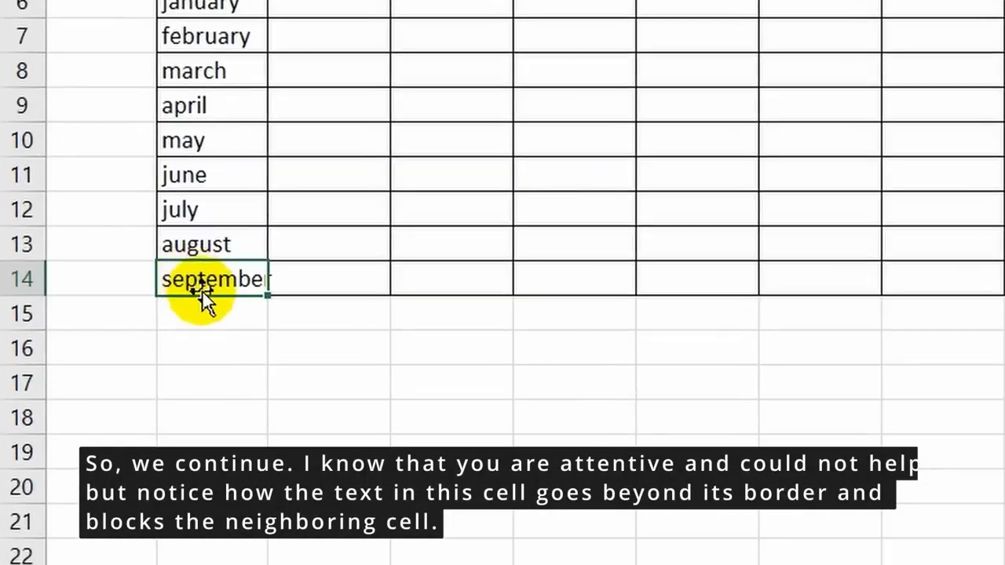
left_click(135, 326)
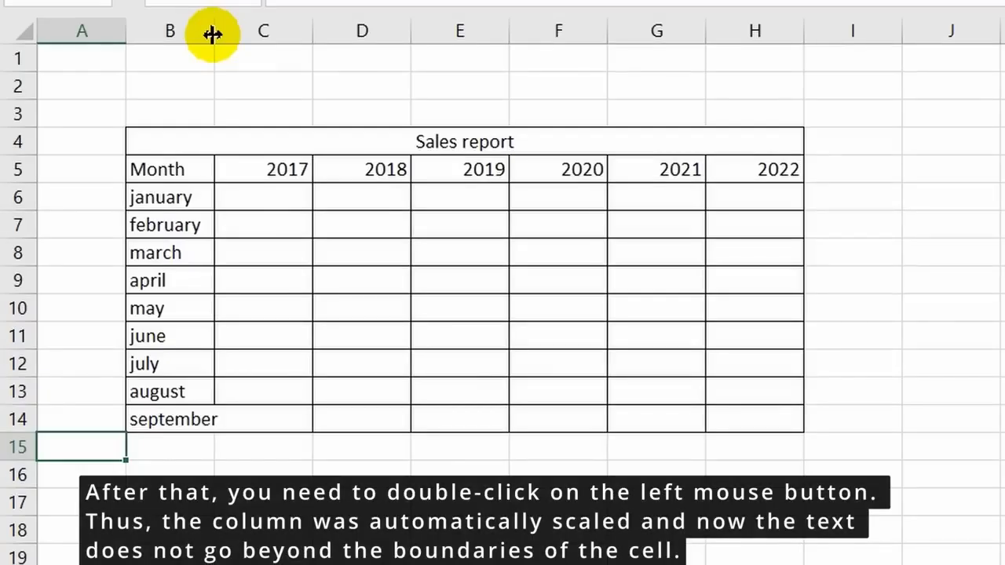
double_click(214, 31)
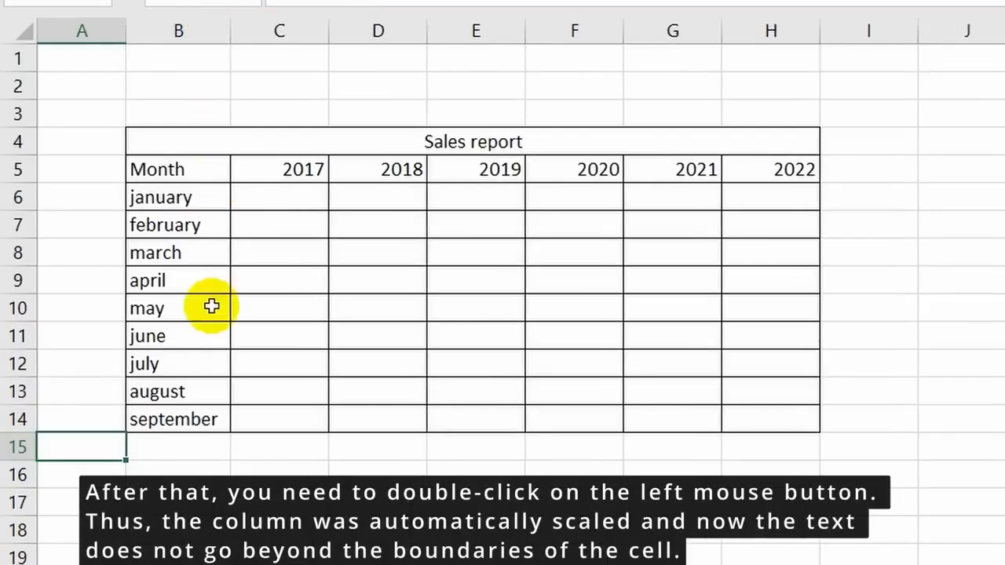
left_click(198, 422)
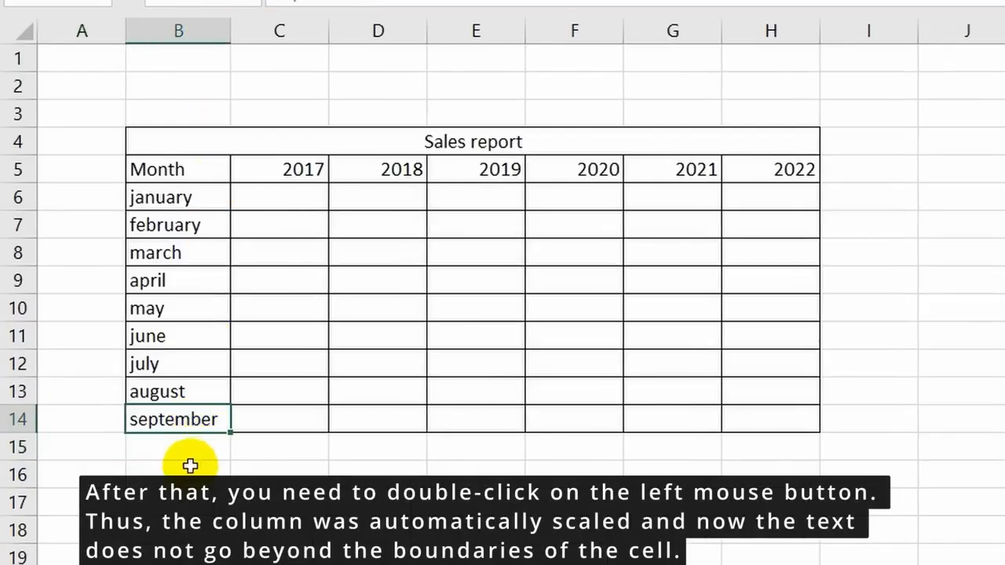
left_click(186, 471)
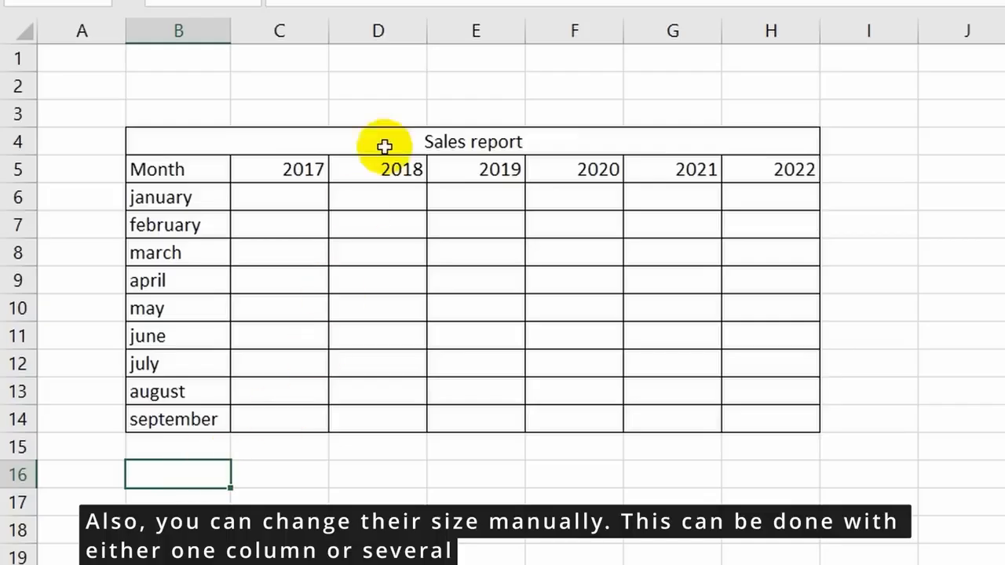
Step: Widen column D manually, and then widen columns C through F together to one equal width
left_click_drag(426, 30, 480, 29)
left_click(296, 35)
left_click_drag(296, 35, 628, 30)
left_click_drag(440, 31, 545, 32)
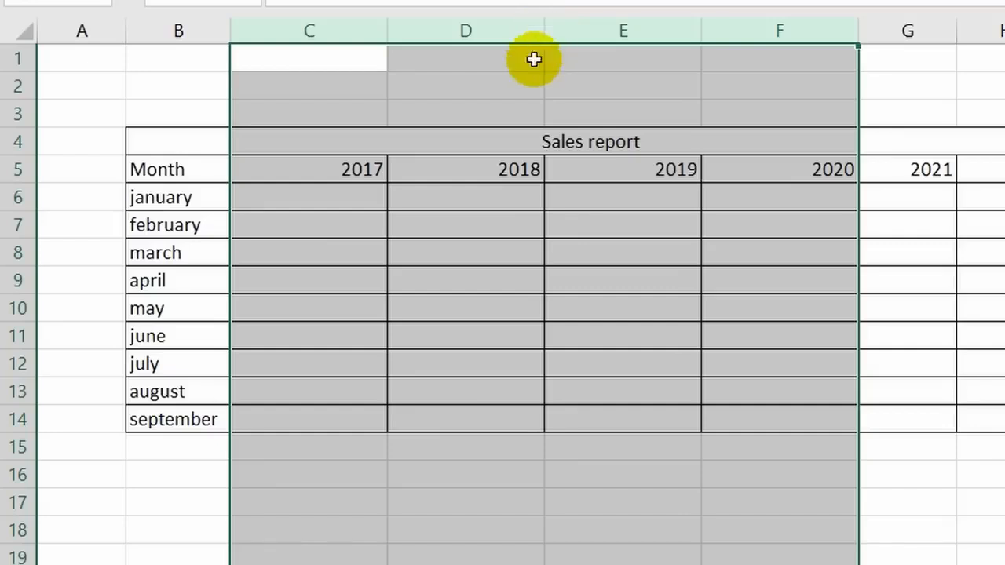
left_click(498, 245)
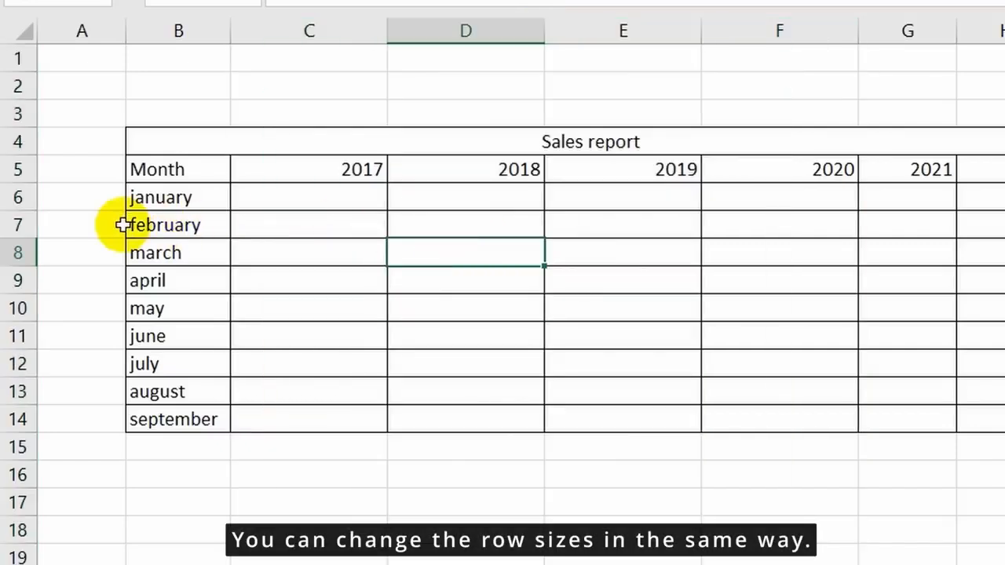
Step: Increase the heights of rows 7 and 9 individually, and then enlarge rows 7 through 12 together to one equal height
left_click_drag(18, 239, 26, 262)
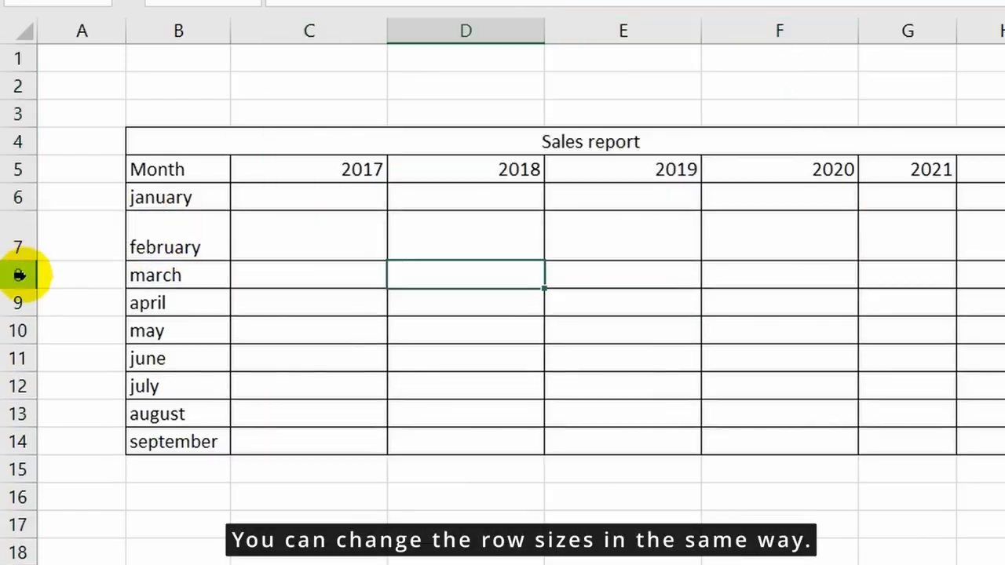
left_click_drag(13, 316, 23, 348)
left_click_drag(7, 243, 18, 489)
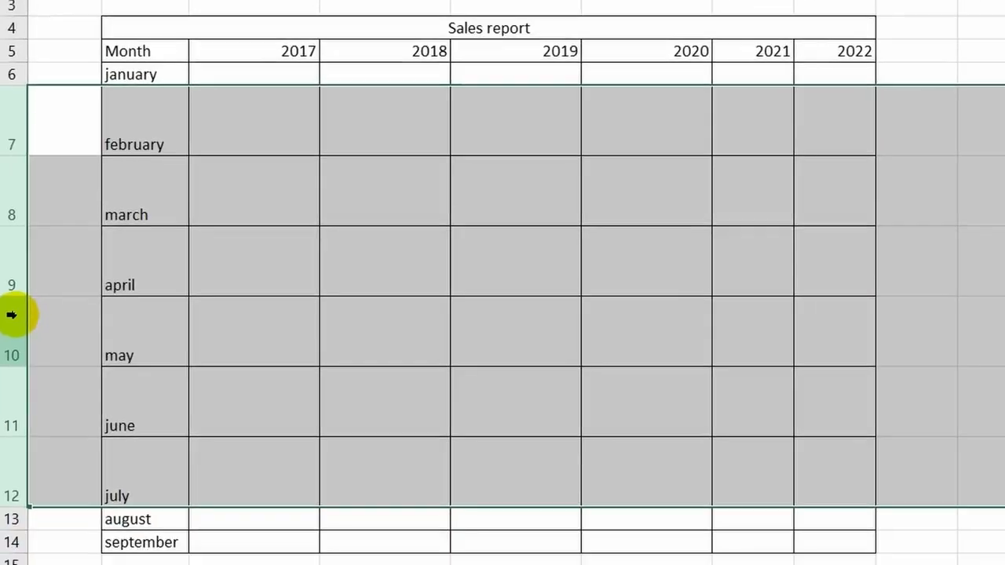
left_click(78, 267)
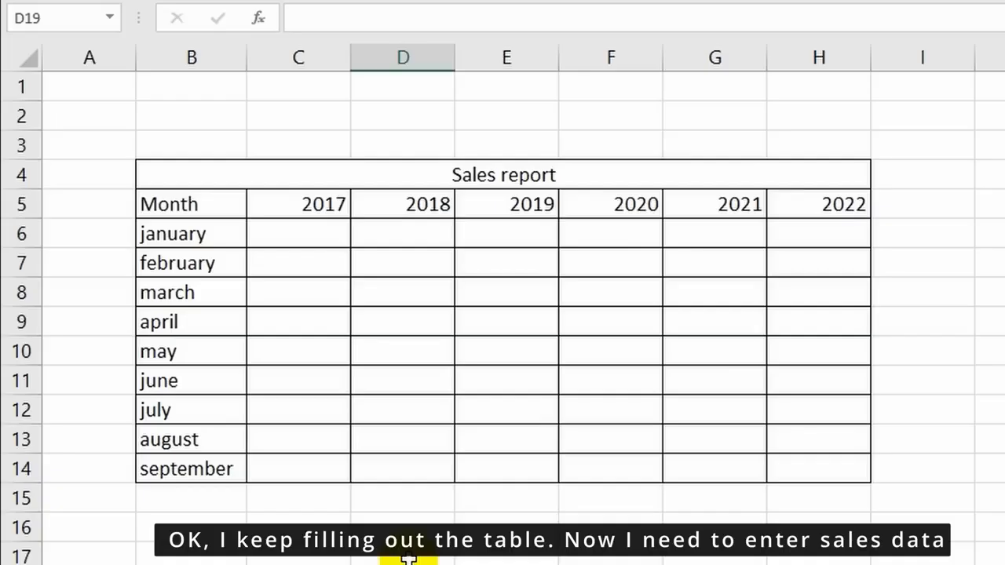
Step: Enter 21000 as the january 2017 sales value in cell C6
left_click(307, 233)
type("2")
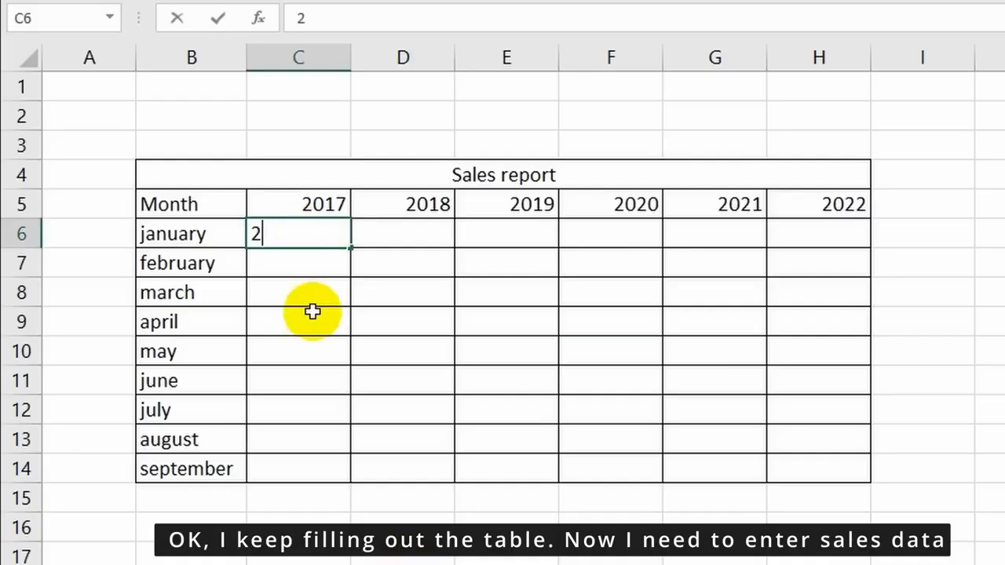
type("1000")
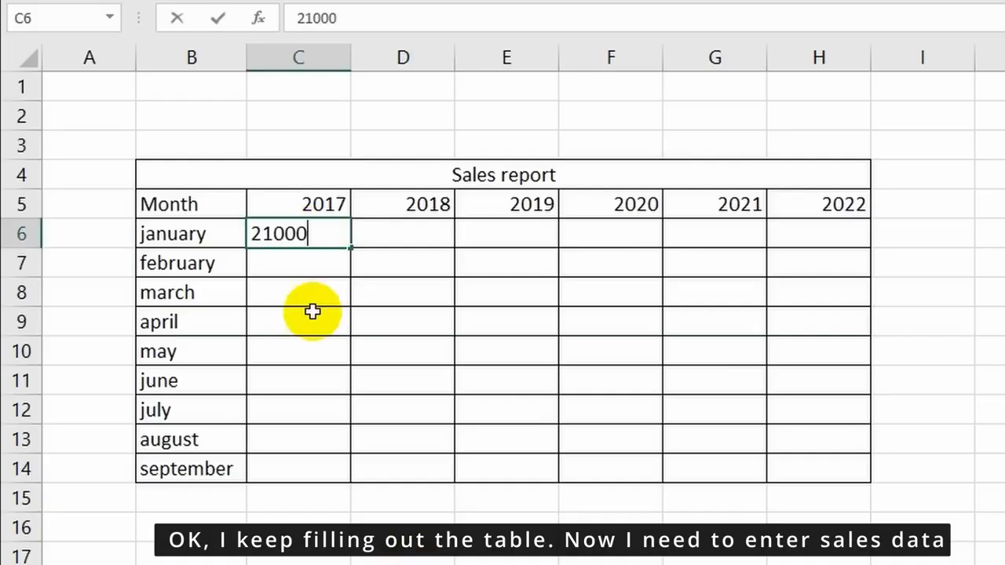
left_click(325, 269)
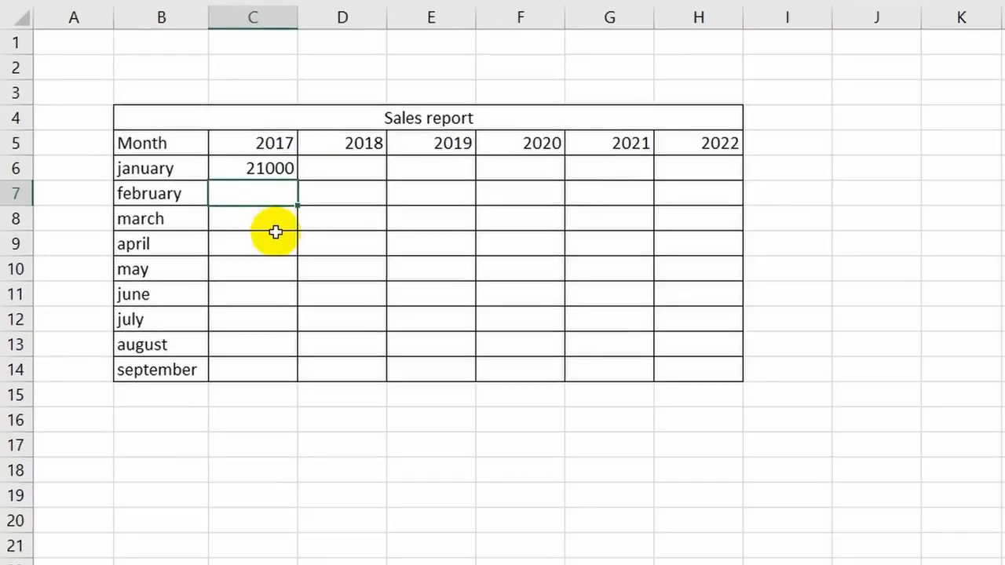
Step: Enter the remaining 2017 monthly sales figures, and fill the 2018 and 2019 columns, ending with 28990 for december 2019
type("16843 18400 7521 8910 23050 29050")
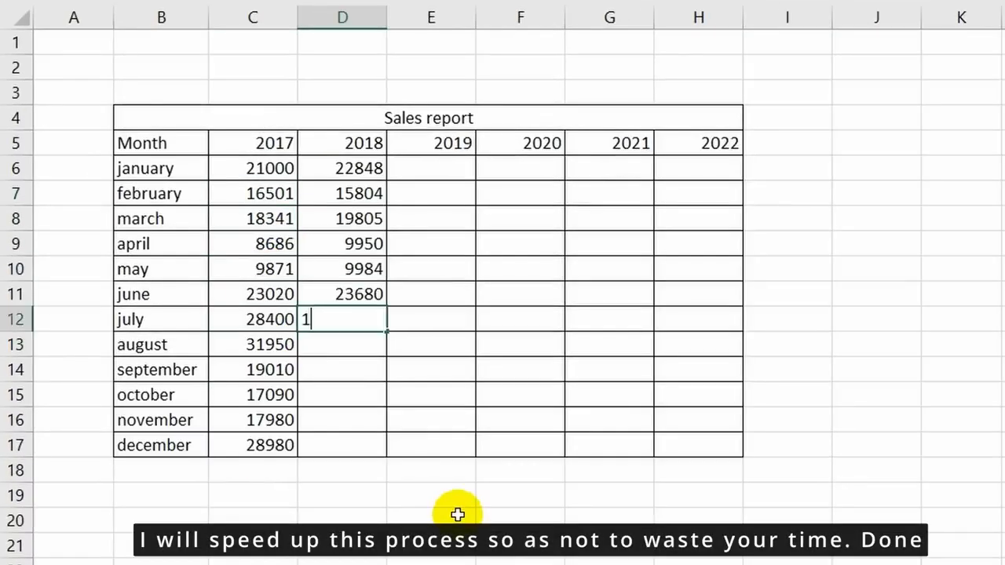
type("6200 29550 22608 18504 17508 25500")
left_click(458, 515)
left_click(440, 169)
type("22481 16855 15220 10050 11840 20550 18770 31104 32008 23005 21040 28990")
Step: Fill the 2020, 2021 and 2022 columns with monthly sales figures, from 48440 for january 2020 to 75508 for december 2022
left_click(521, 169)
type("4")
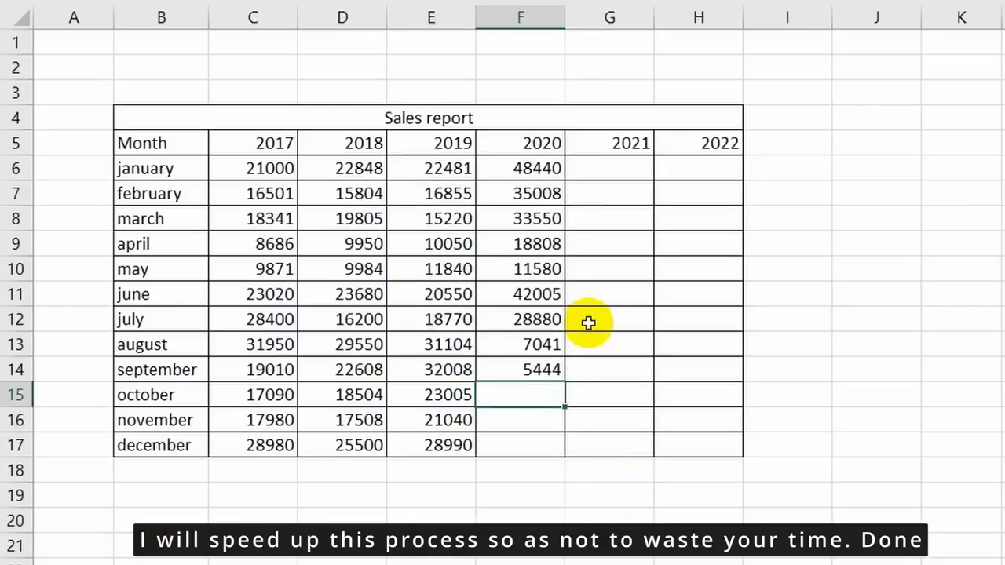
type("8440 35008 33550 18808 11580 42005 28880 7041 5444 5098 11870 12920")
left_click(609, 168)
type("31205 25120 33654 20478 10225 10880 15550 8004 19504 7911 16980 18970")
left_click(699, 168)
type("48140 17990 55602 58990 81880 69880 55508 32550 21104 9880 24440 75508")
left_click(619, 542)
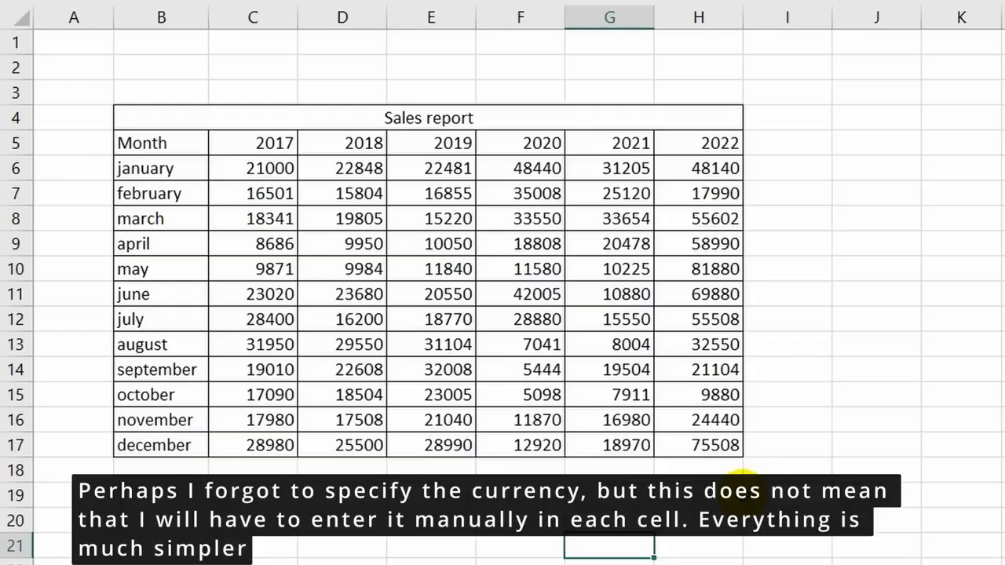
Step: Try adding a dollar sign manually in front of 21000 in cell C6, and undo the entry
left_click(253, 168)
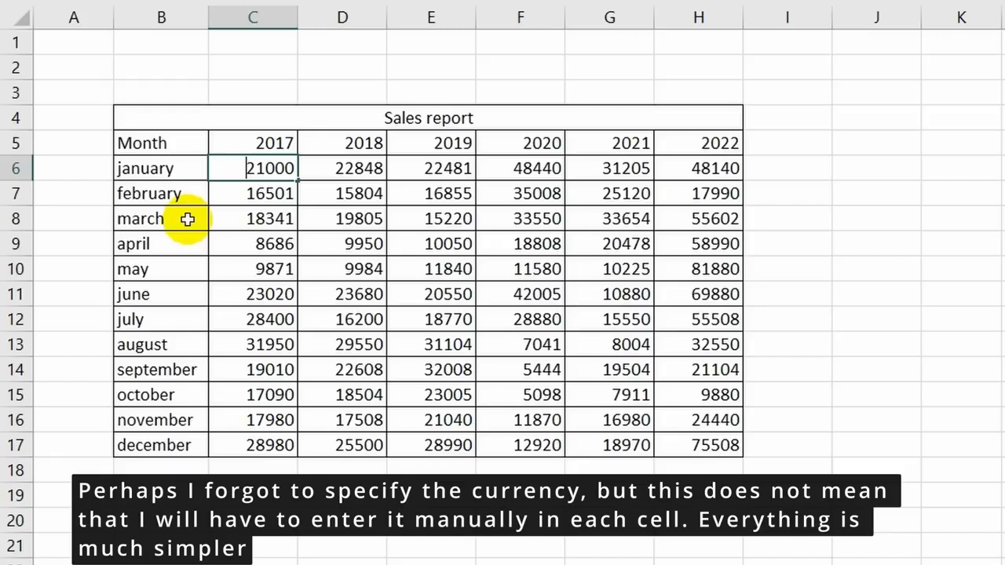
type("$")
left_click(270, 235)
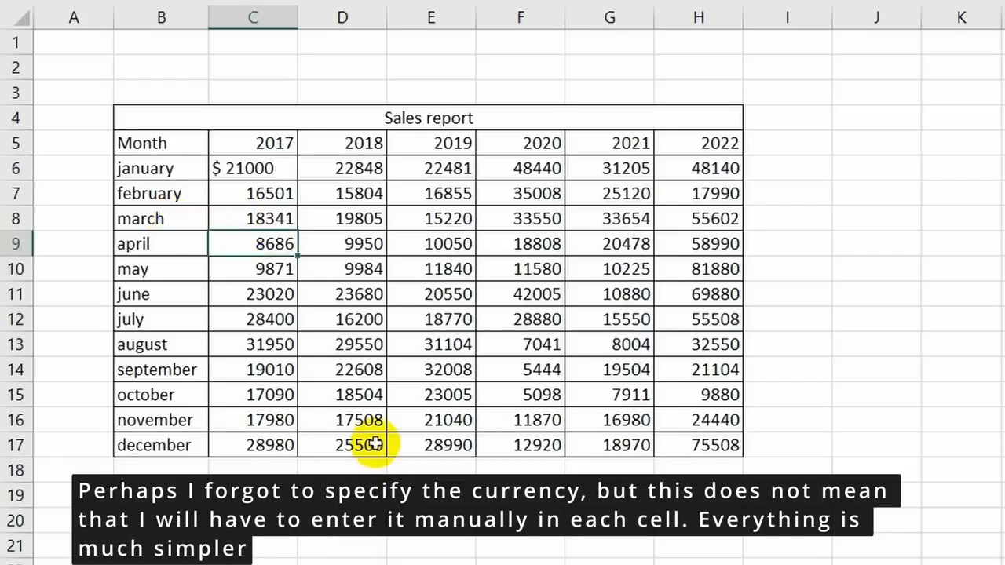
key("ctrl+z")
Step: Format the sales values in C6:H17 as Currency with the $ Cherokee (Cherokee, United States) symbol and 0 decimal places
left_click_drag(251, 173, 720, 440)
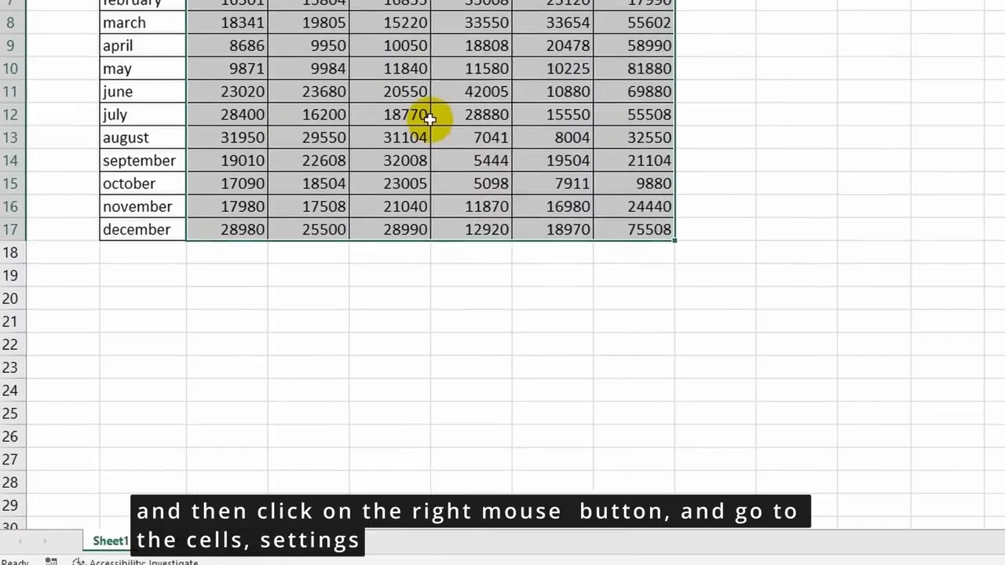
right_click(477, 327)
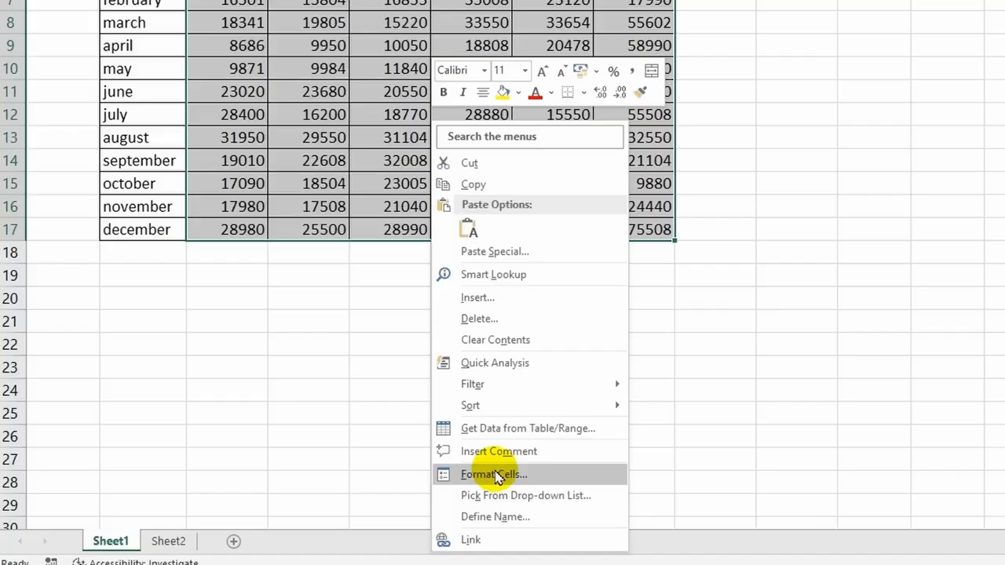
left_click(495, 475)
left_click_drag(414, 157, 409, 64)
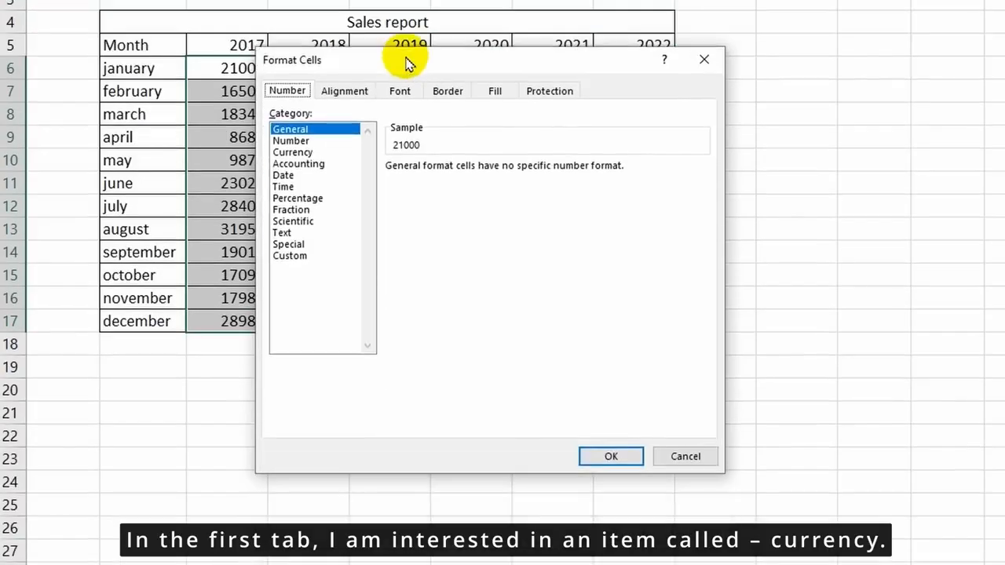
left_click(294, 152)
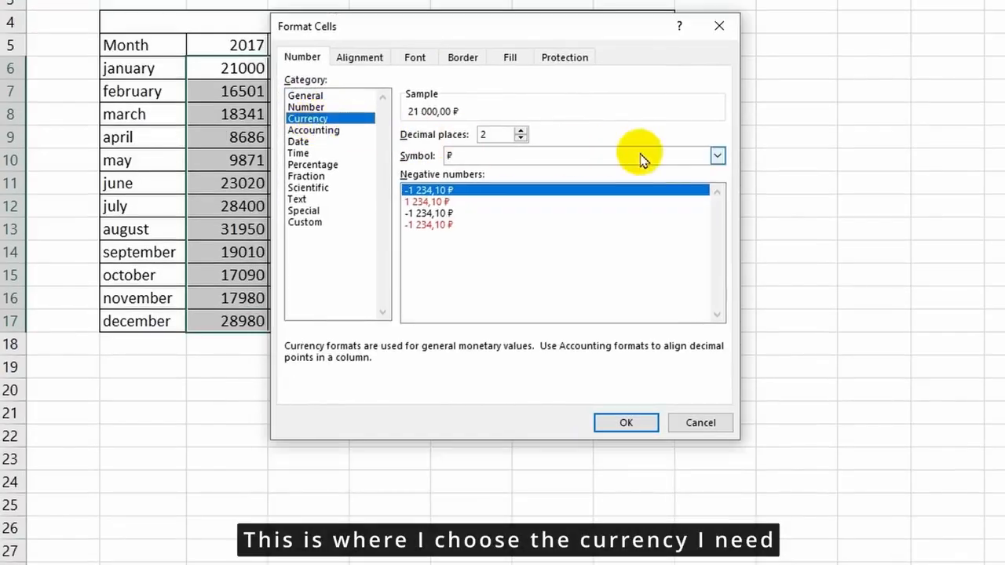
left_click(717, 155)
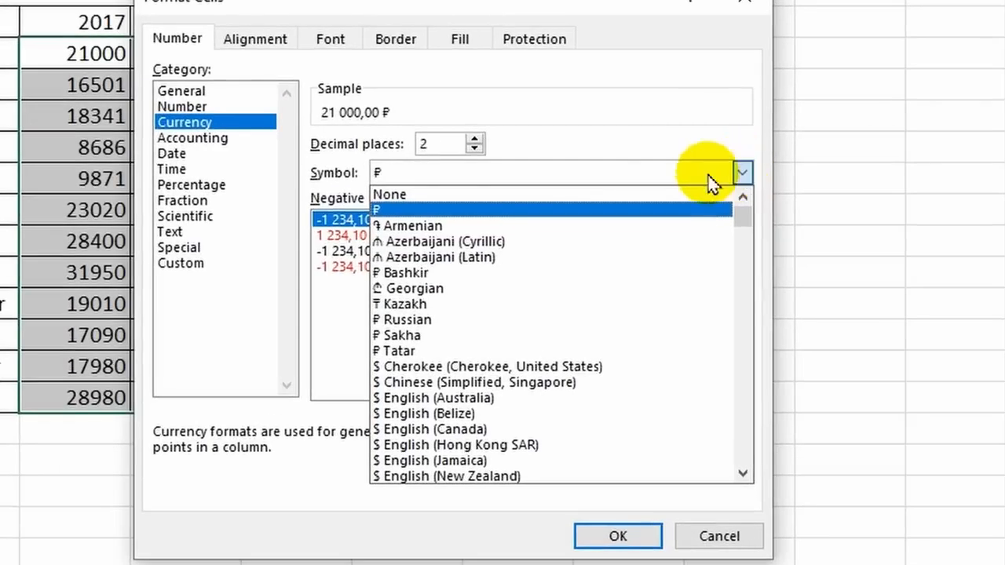
left_click(425, 367)
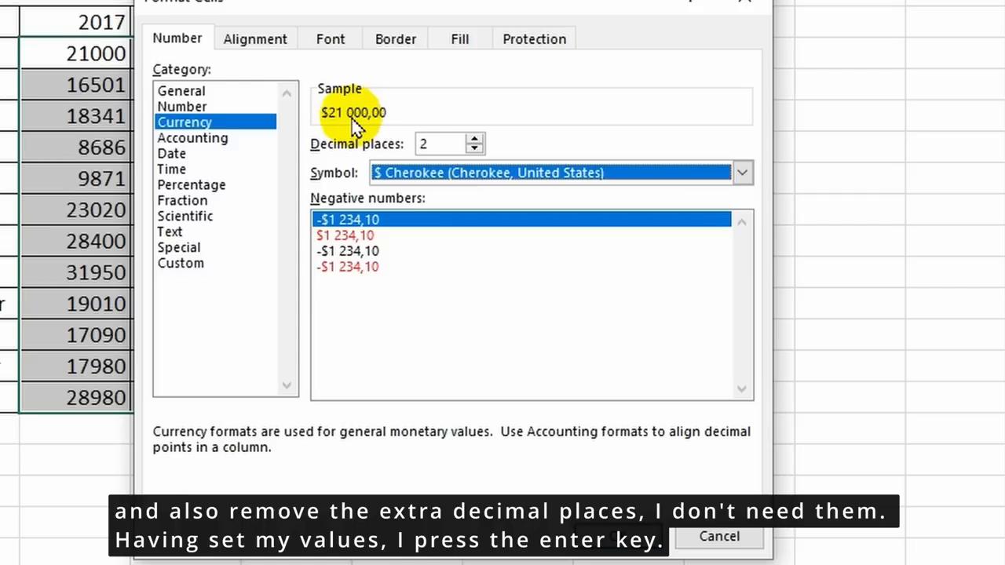
left_click(474, 149)
left_click(475, 149)
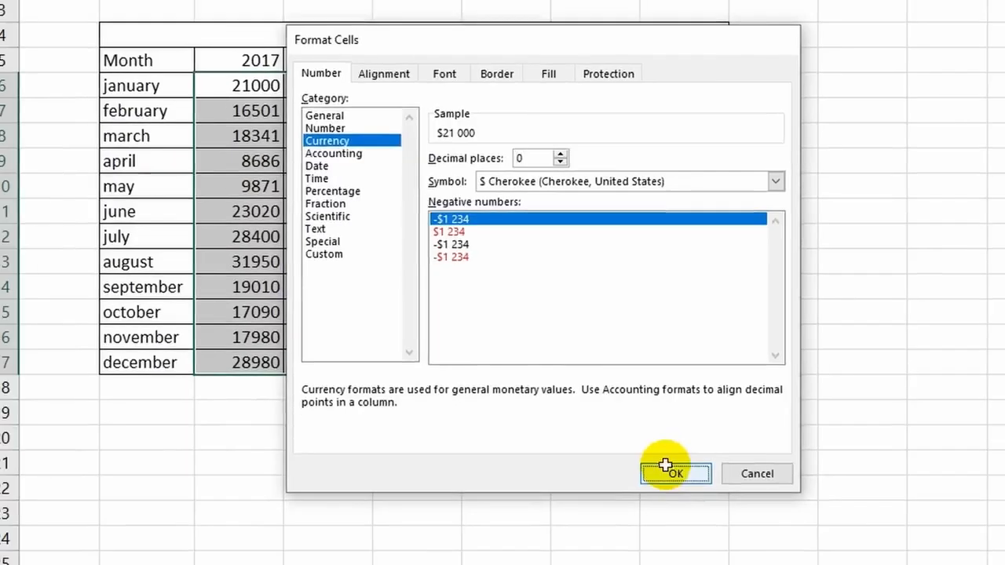
left_click(608, 537)
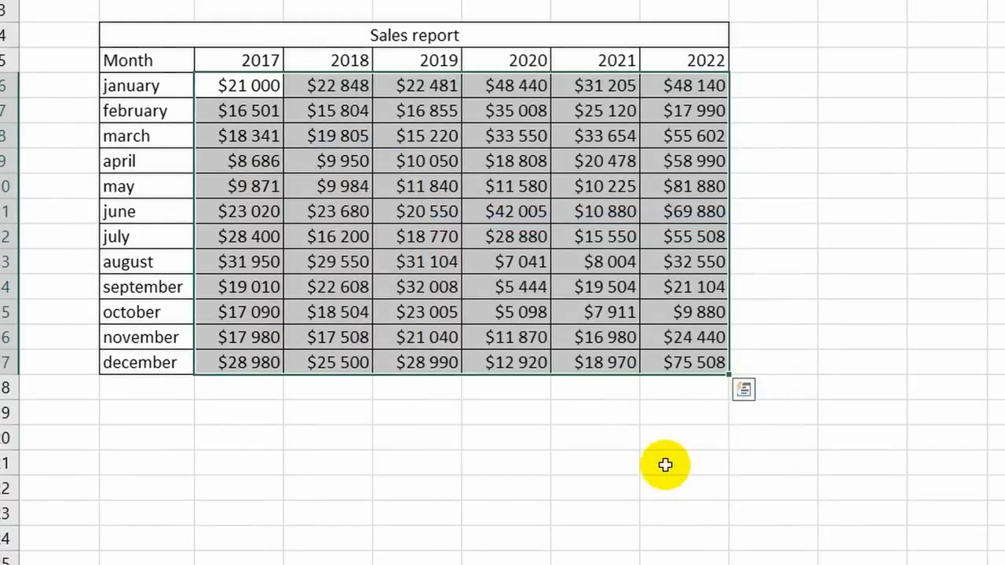
left_click(617, 462)
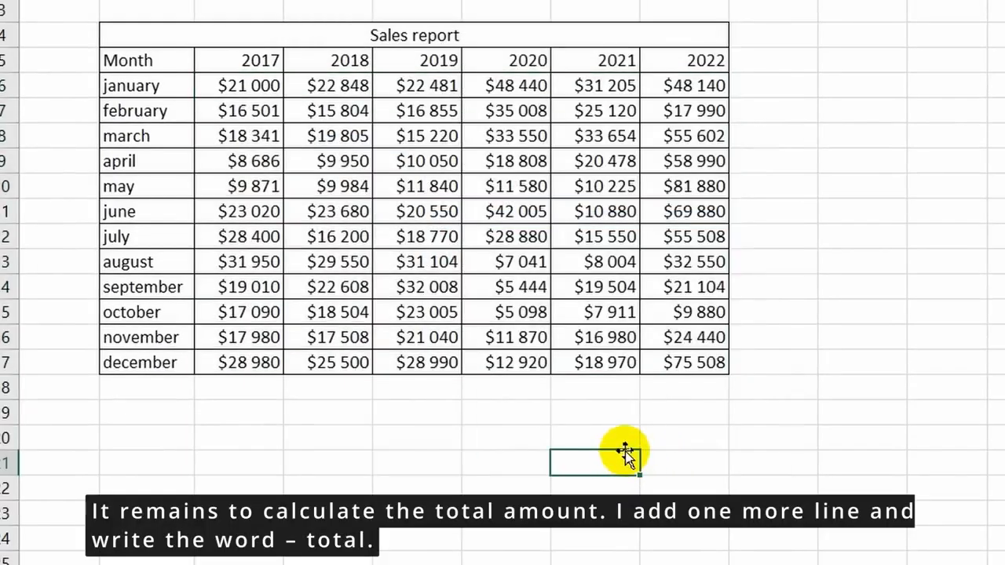
Step: Enter the label Total in cell B18, directly below december
left_click(158, 385)
type("Total")
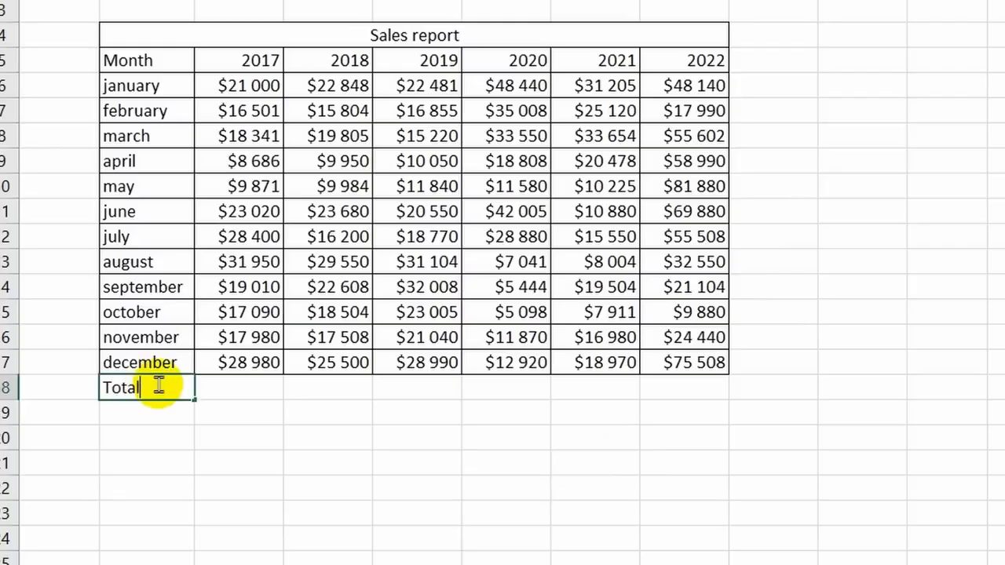
Step: Try applying all borders to the Total row B18:H18, and undo the borders
left_click_drag(204, 388, 662, 390)
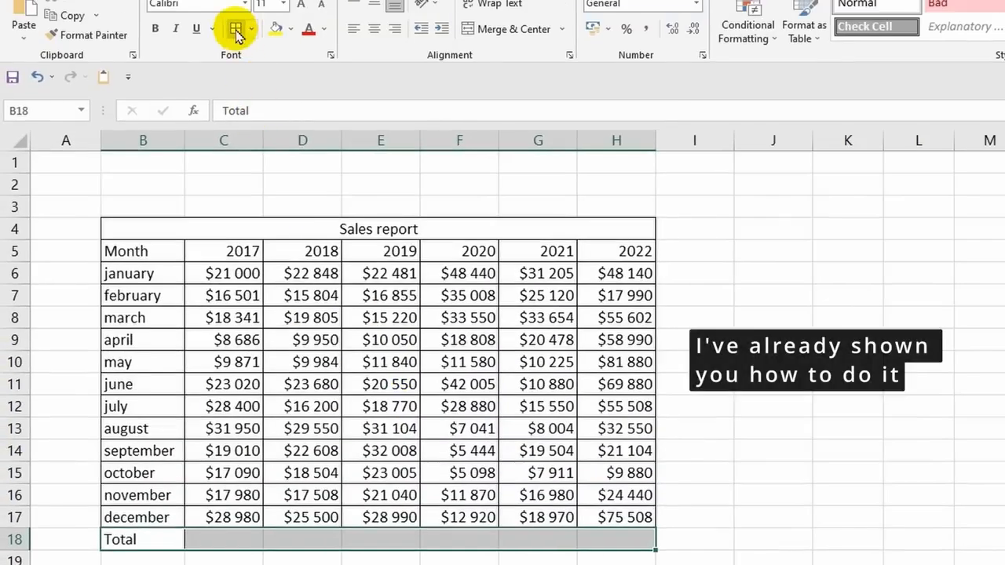
left_click(236, 30)
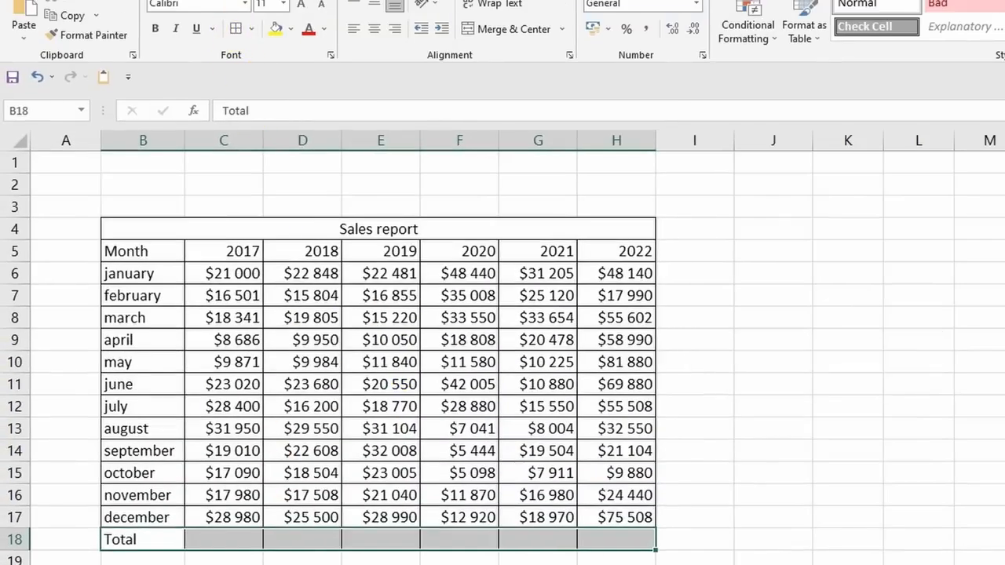
left_click(303, 564)
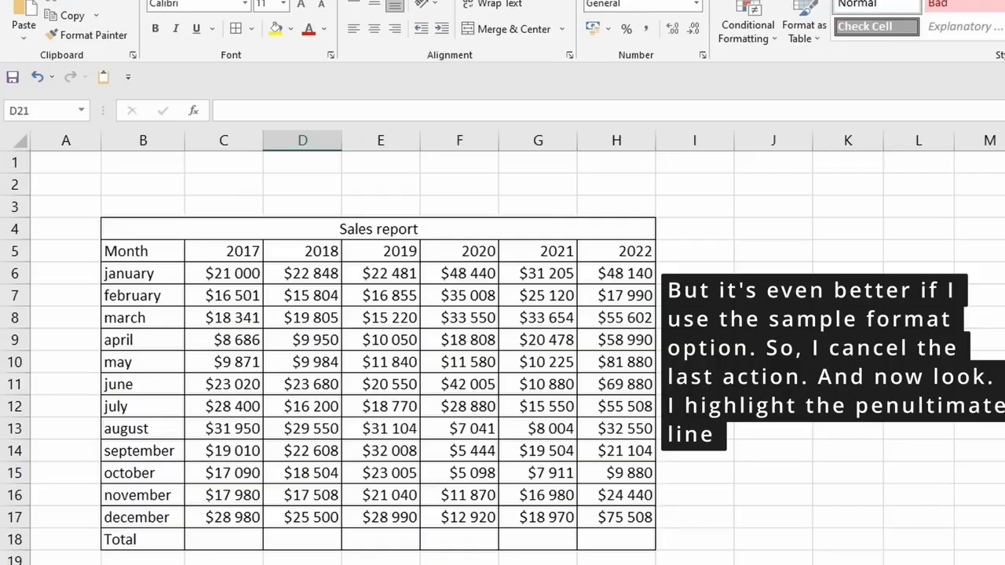
left_click(37, 77)
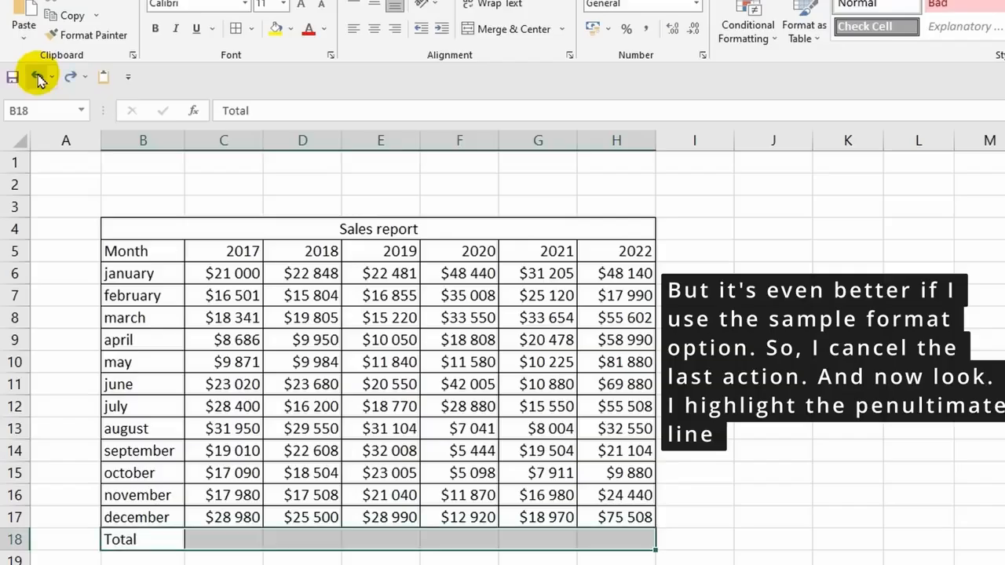
left_click(99, 561)
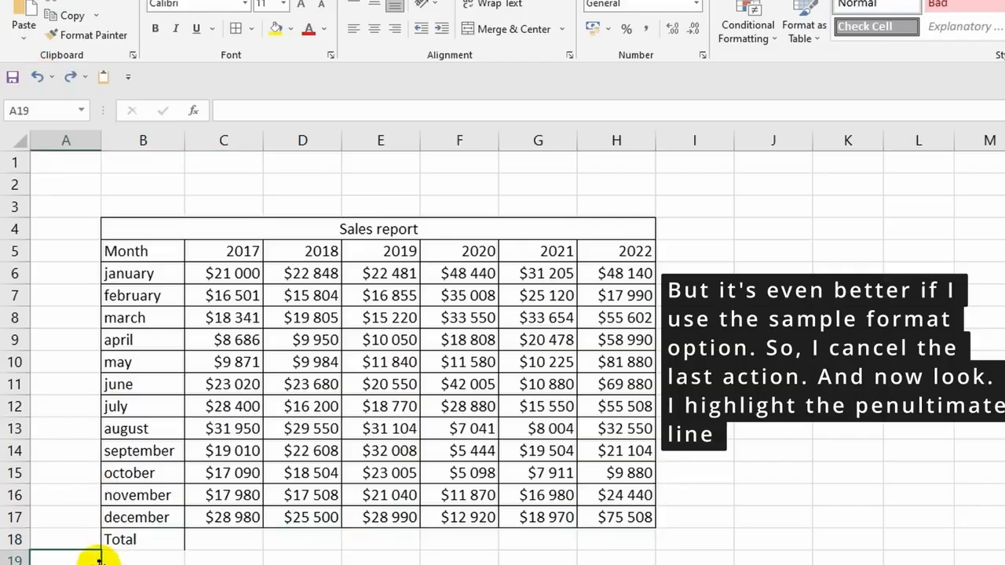
Step: Copy the formatting of the december row B17:H17 onto the Total row B18:H18 with Format Painter
left_click_drag(126, 516, 594, 523)
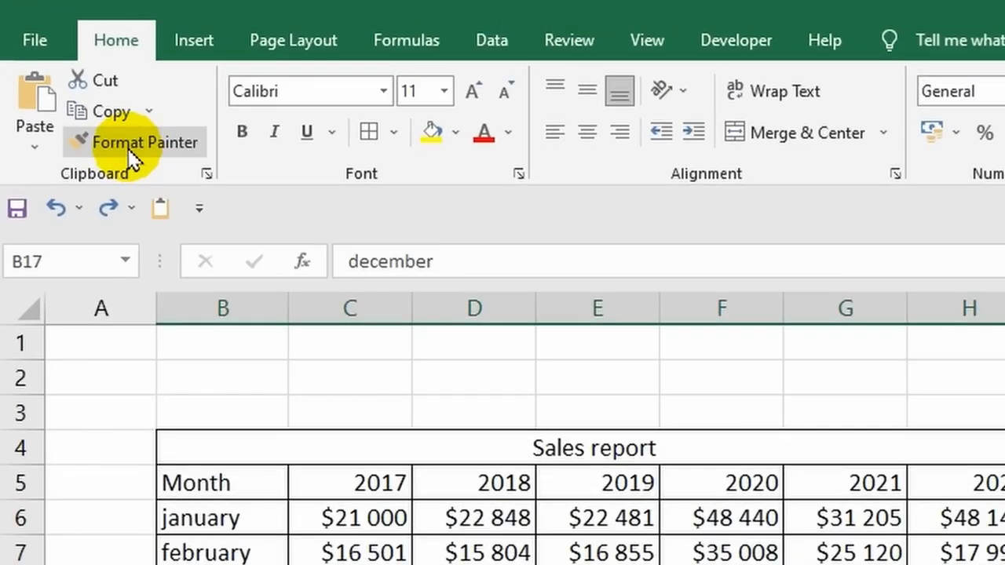
left_click(132, 153)
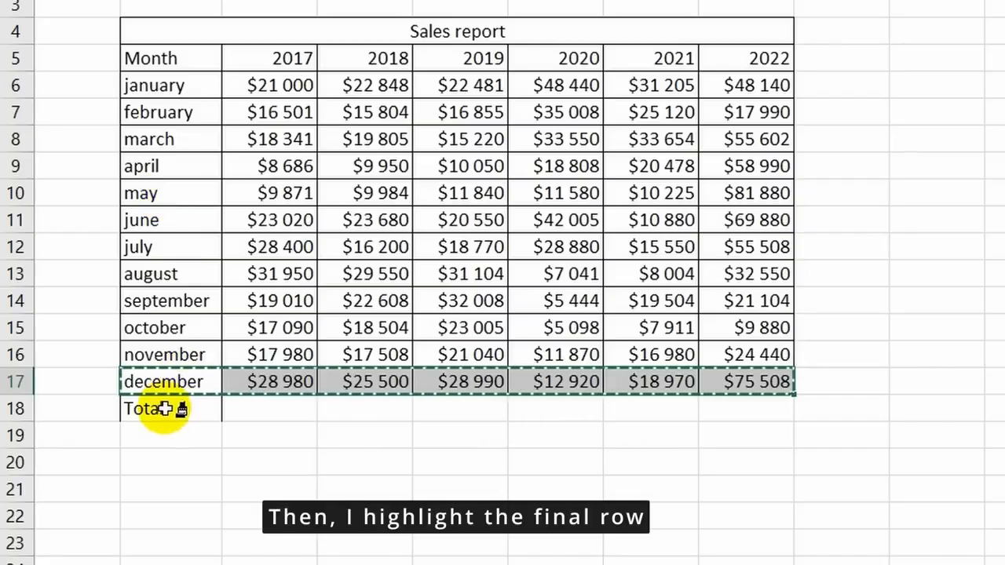
left_click_drag(236, 410, 719, 402)
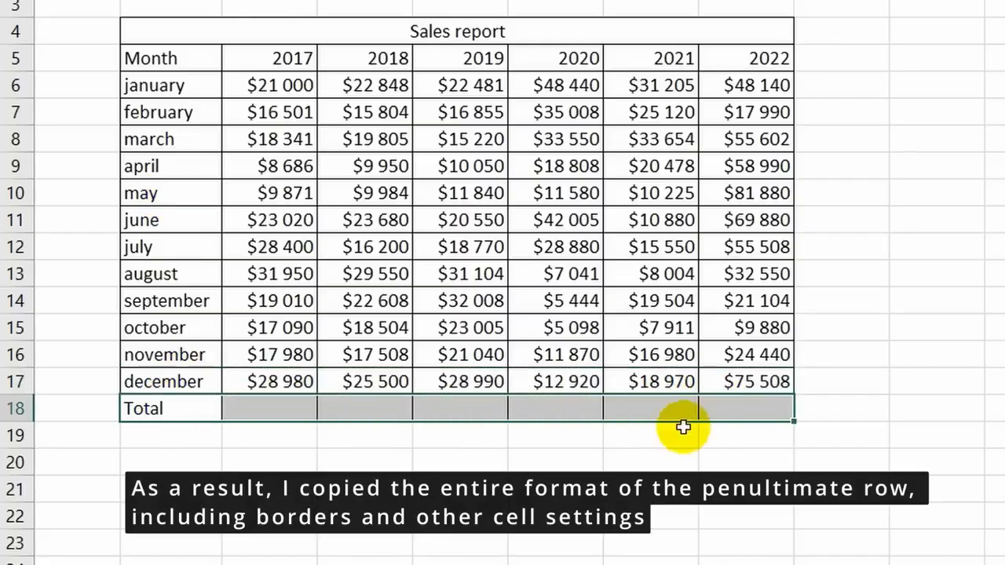
left_click(663, 457)
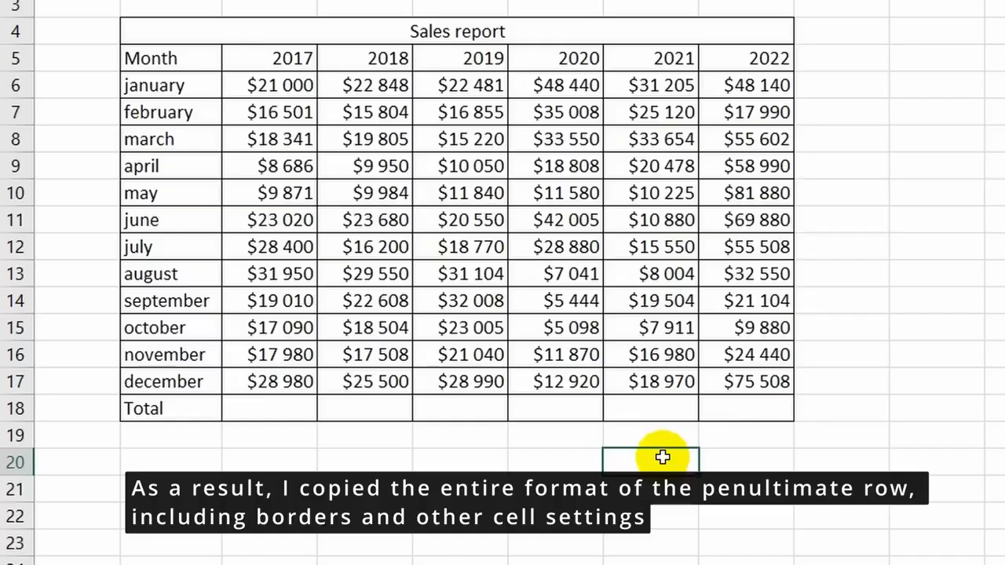
Step: Test the copied currency format by entering 24 in the 2018 and 2019 Total cells, and undo both entries
left_click(352, 405)
type("24")
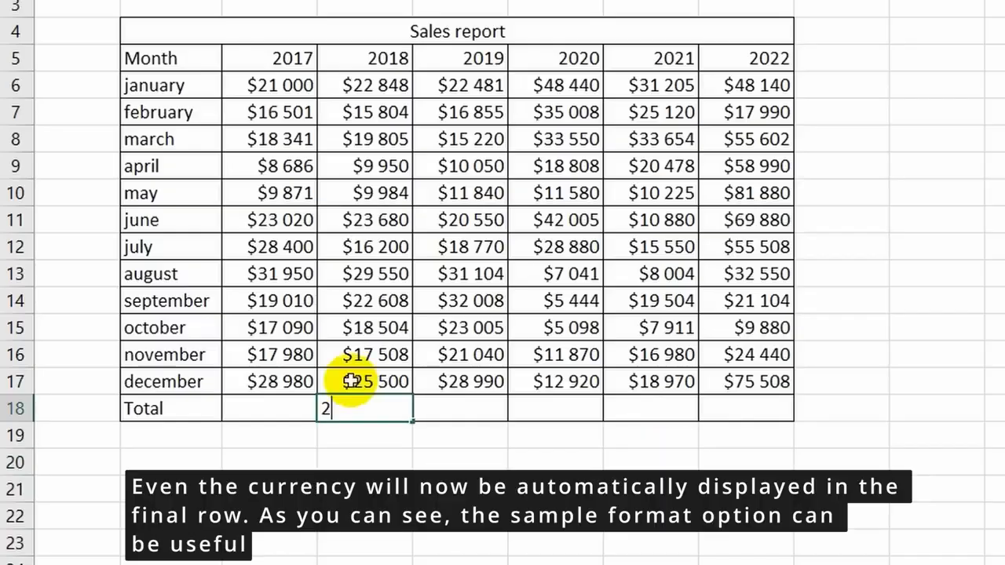
left_click(331, 545)
left_click(436, 407)
type("24")
left_click(442, 478)
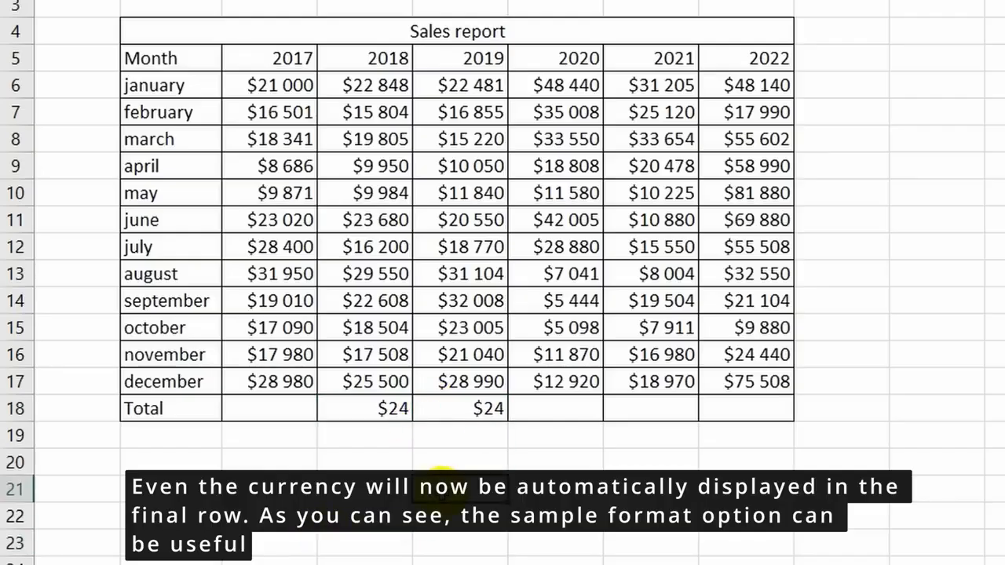
key("ctrl+z")
key("ctrl+z")
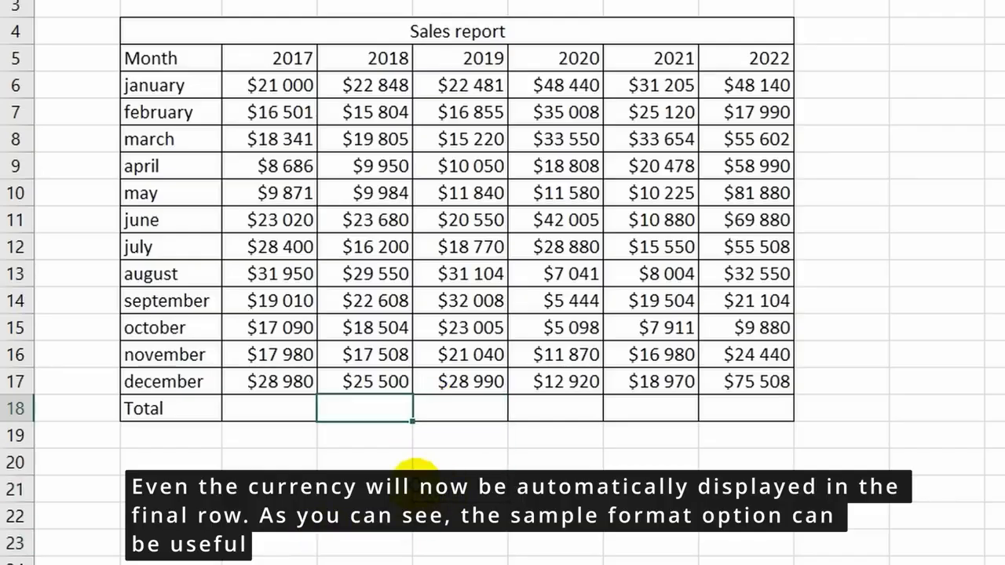
left_click(417, 477)
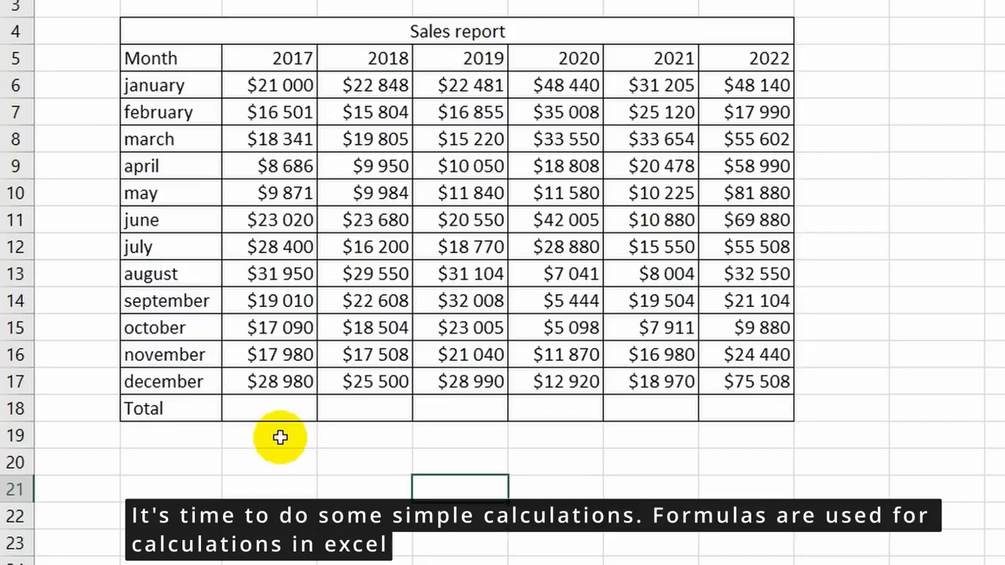
Step: Calculate the 2017 total in C18 by applying AutoSum to the monthly values in C6:C17
left_click_drag(271, 85, 271, 374)
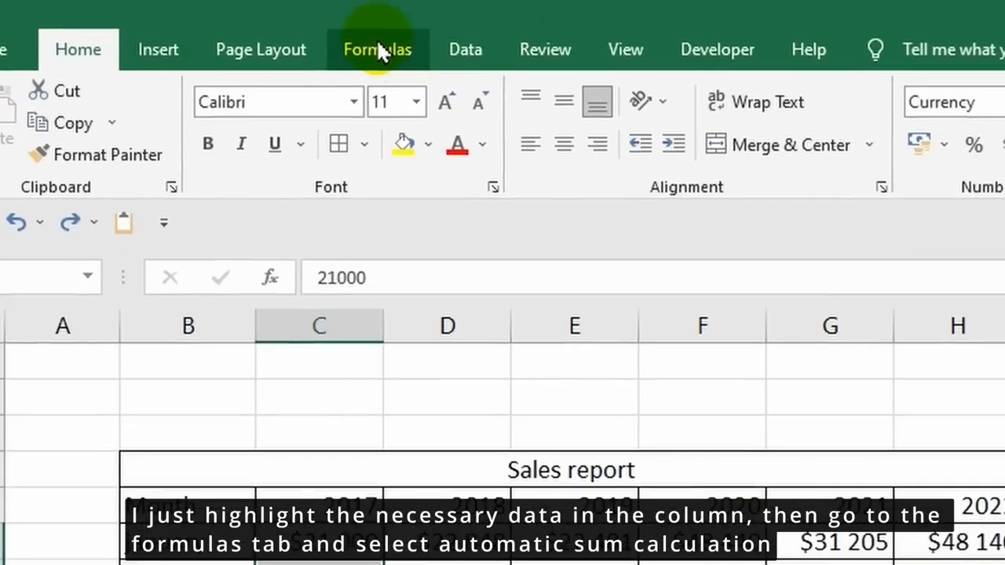
left_click(377, 47)
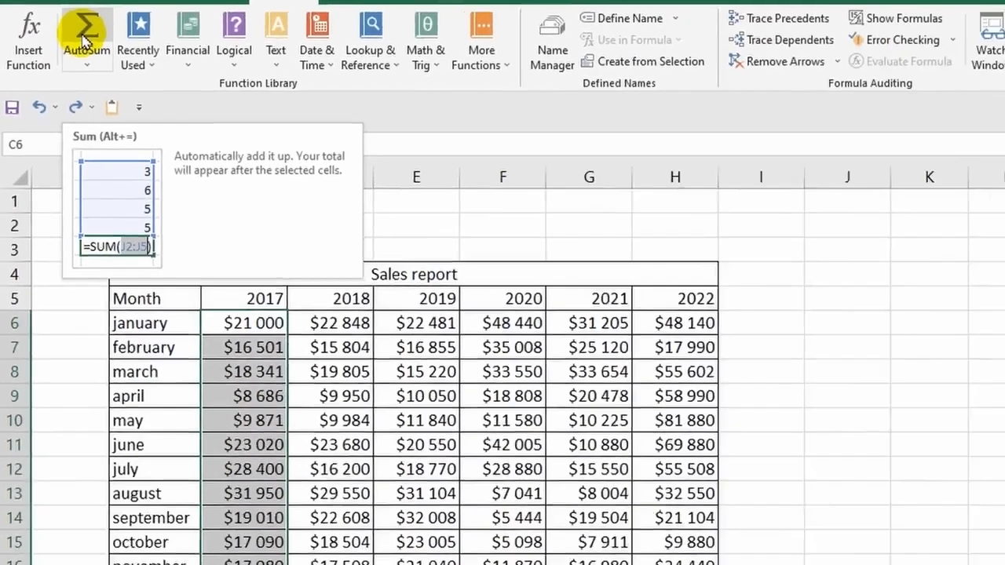
left_click(127, 78)
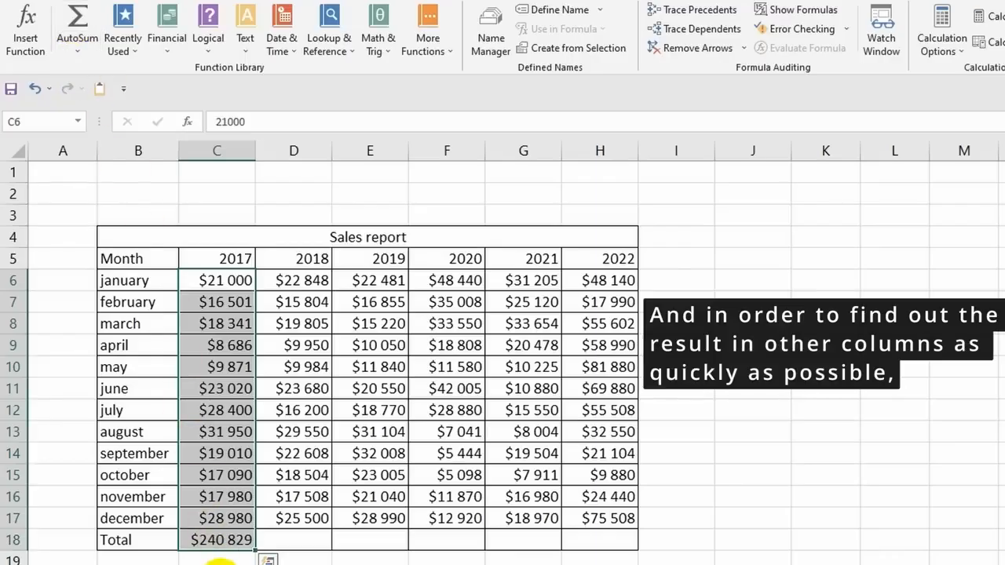
left_click(220, 562)
Step: Autofill the sum formula from C18 across the Total row to H18 for the years 2018 through 2022
left_click(242, 542)
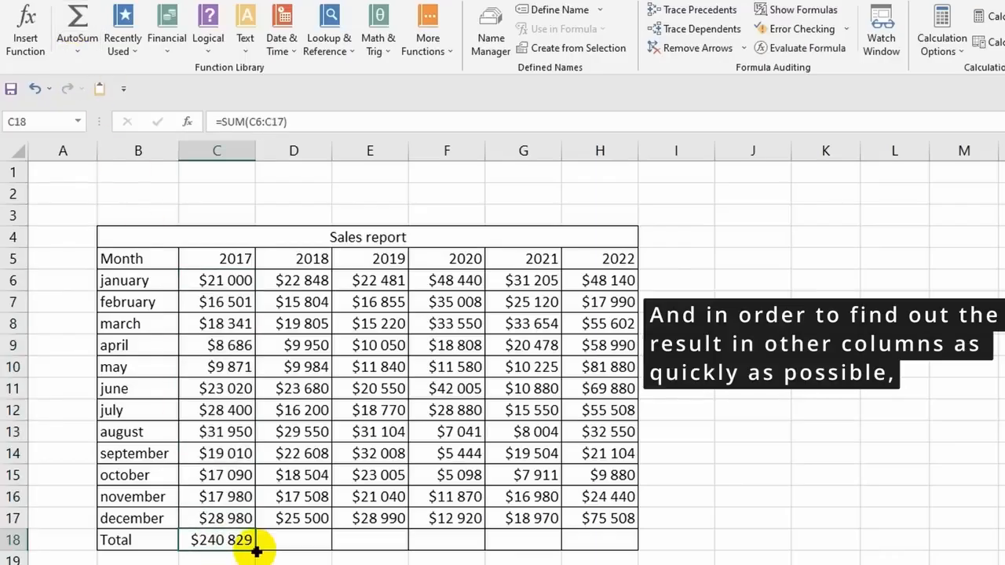
left_click_drag(257, 553, 579, 549)
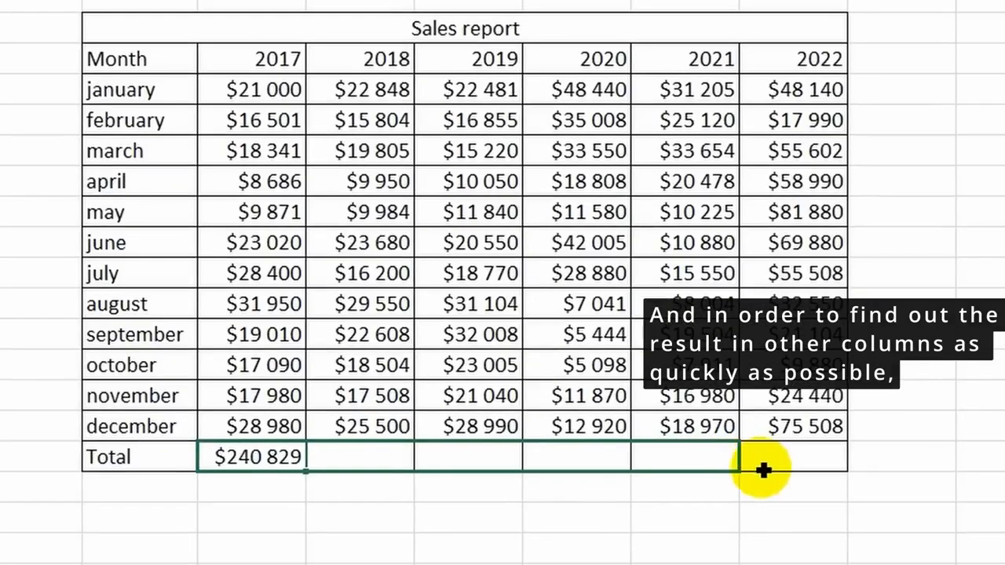
left_click_drag(763, 470, 812, 465)
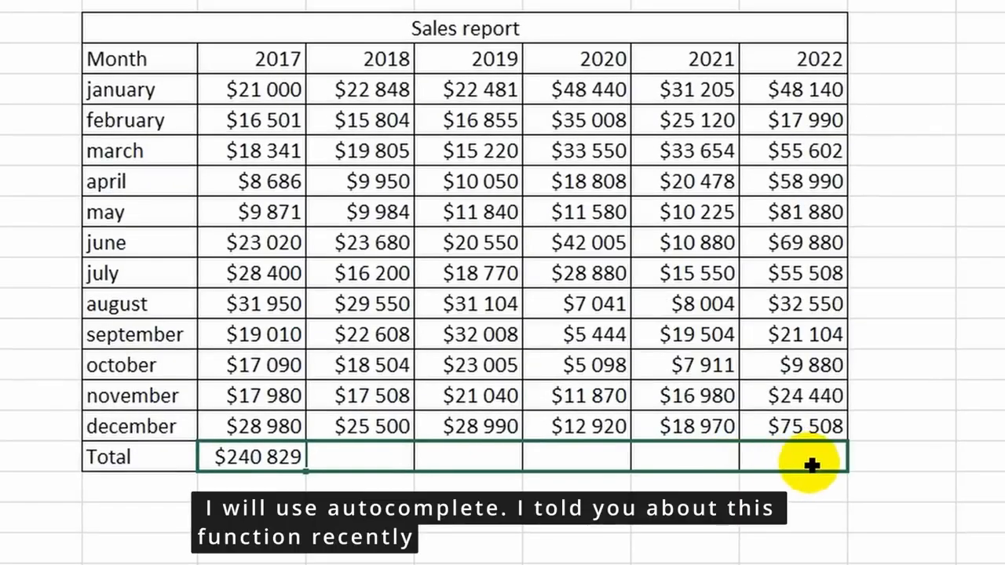
left_click_drag(812, 465, 812, 465)
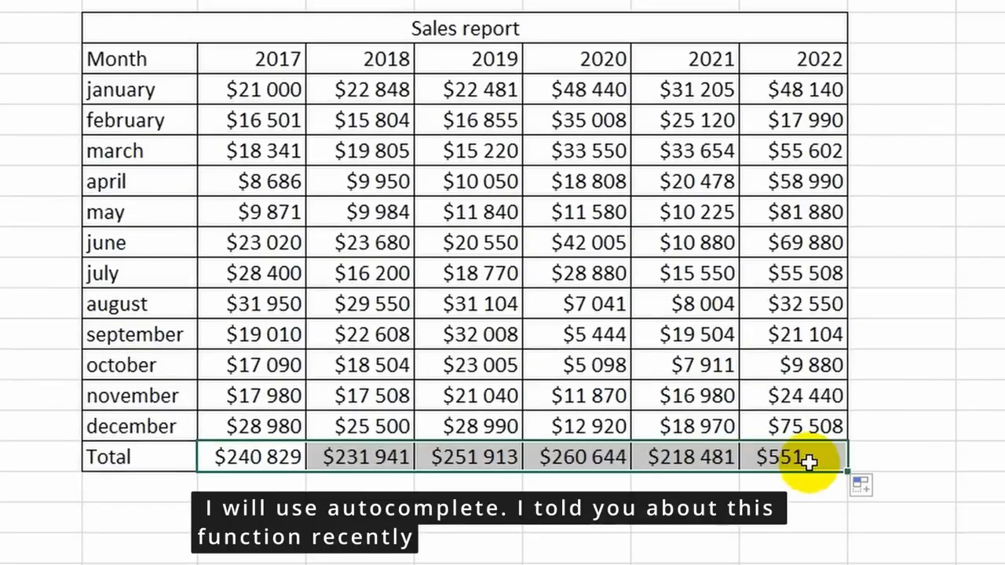
Step: Start a formula with an equals sign in the empty cell B21 below the sales table
left_click(782, 512)
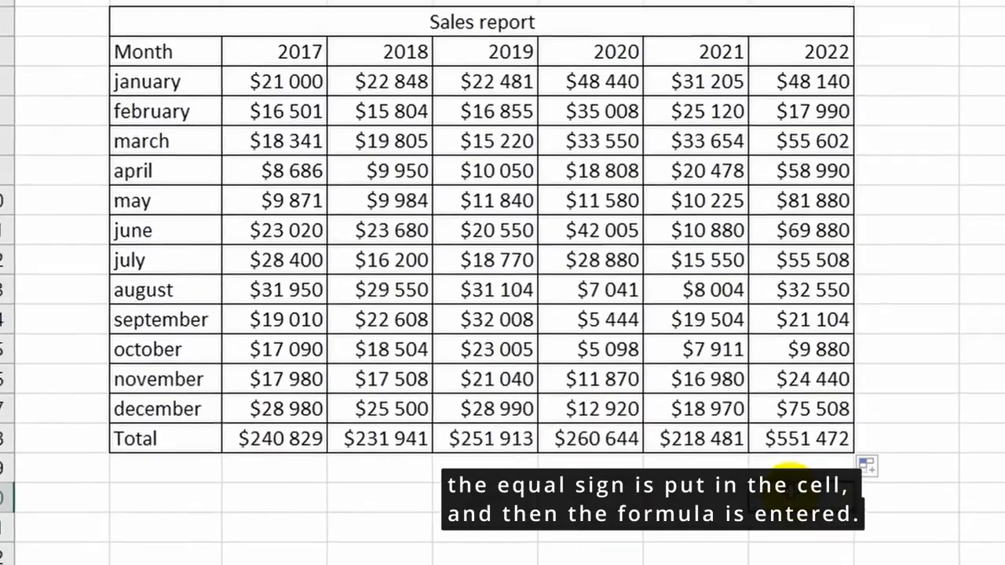
left_click(190, 511)
type("=")
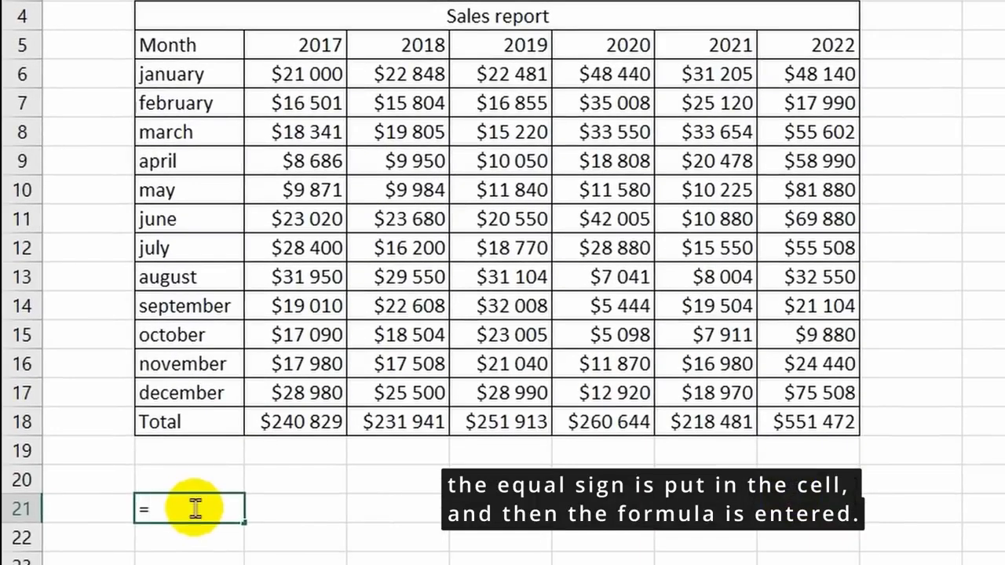
Step: Try the plain numbers 10+1 in the B21 formula, and erase them back to the equals sign
type("10+81")
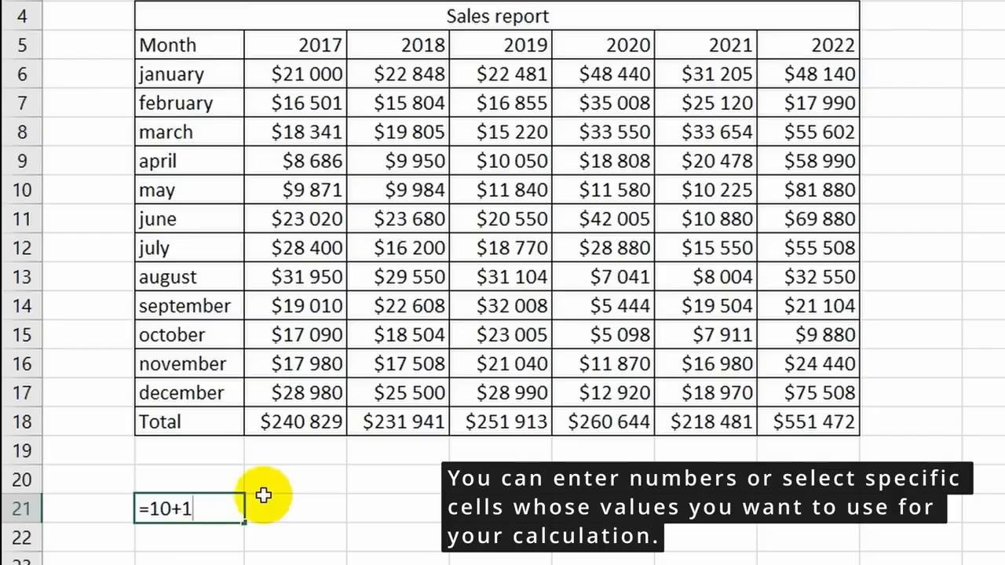
key("BackSpace")
key("BackSpace")
key("BackSpace")
key("BackSpace")
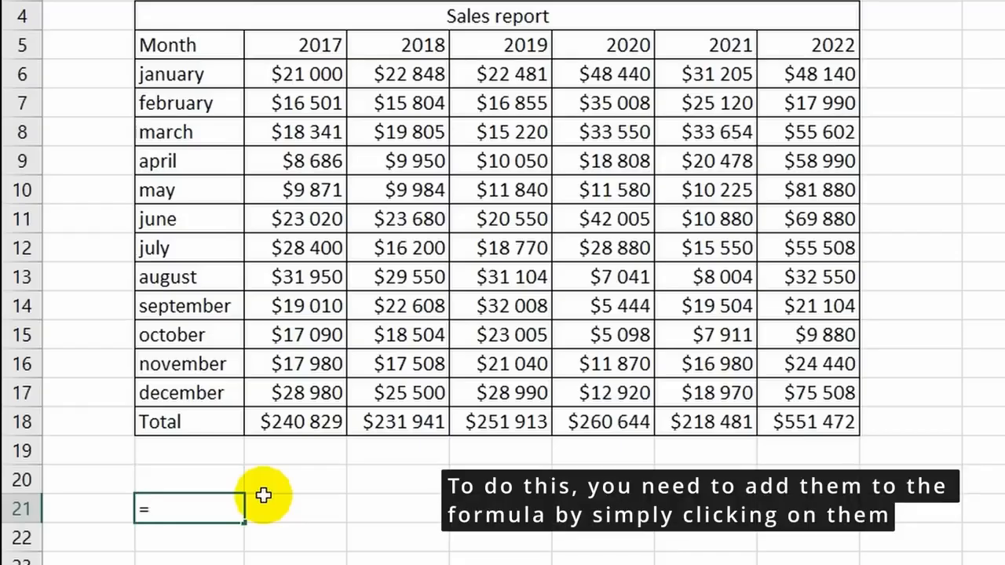
Step: Complete the formula in B21 as =C10+E13+G10, adding the may 2017, august 2019 and may 2021 sales
left_click(310, 191)
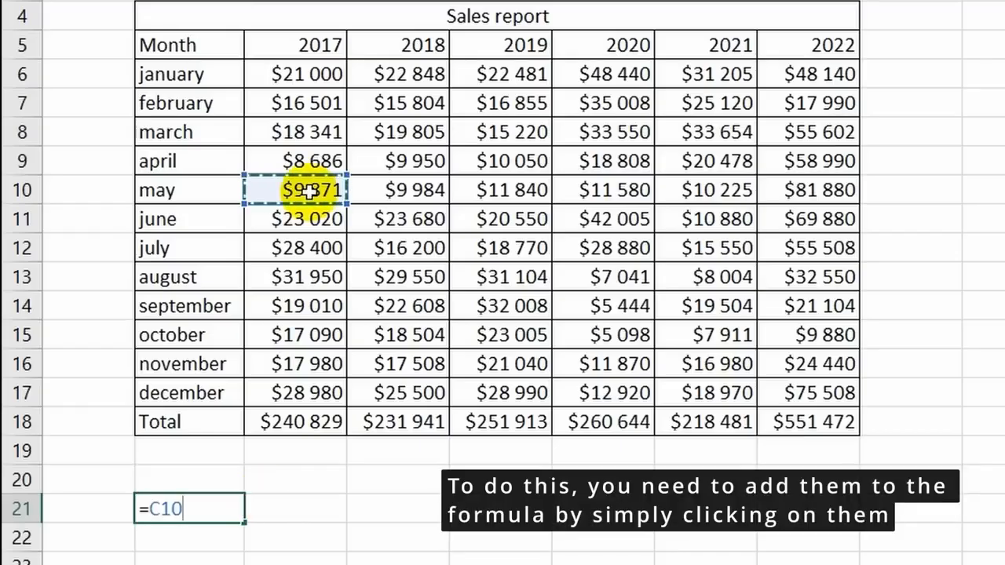
type("+")
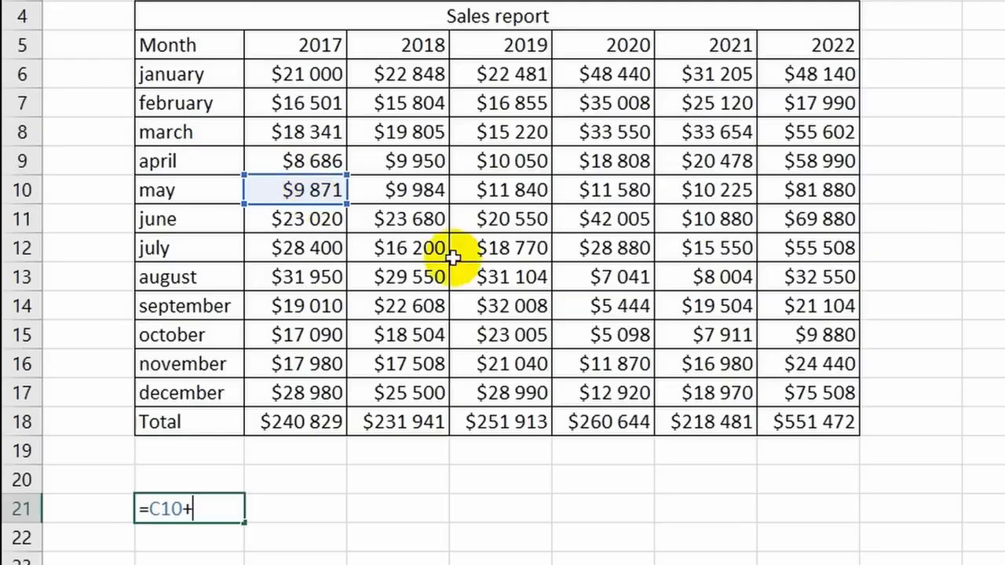
left_click(508, 274)
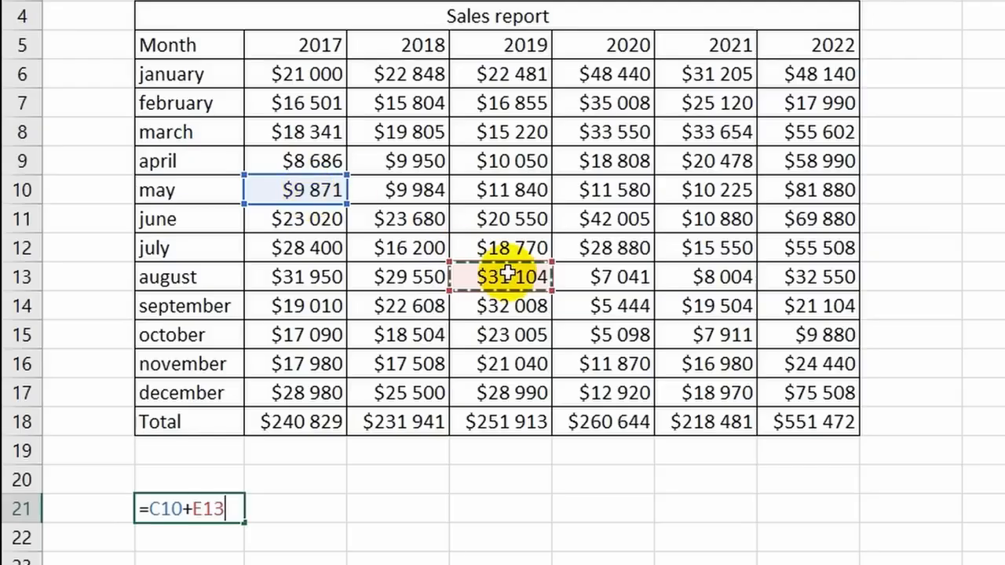
left_click(674, 189)
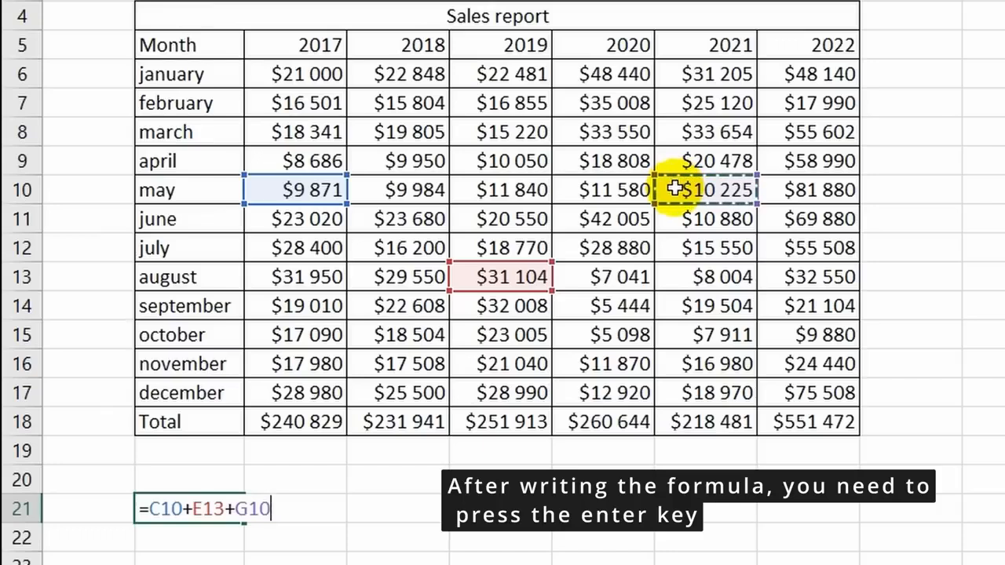
key("Return")
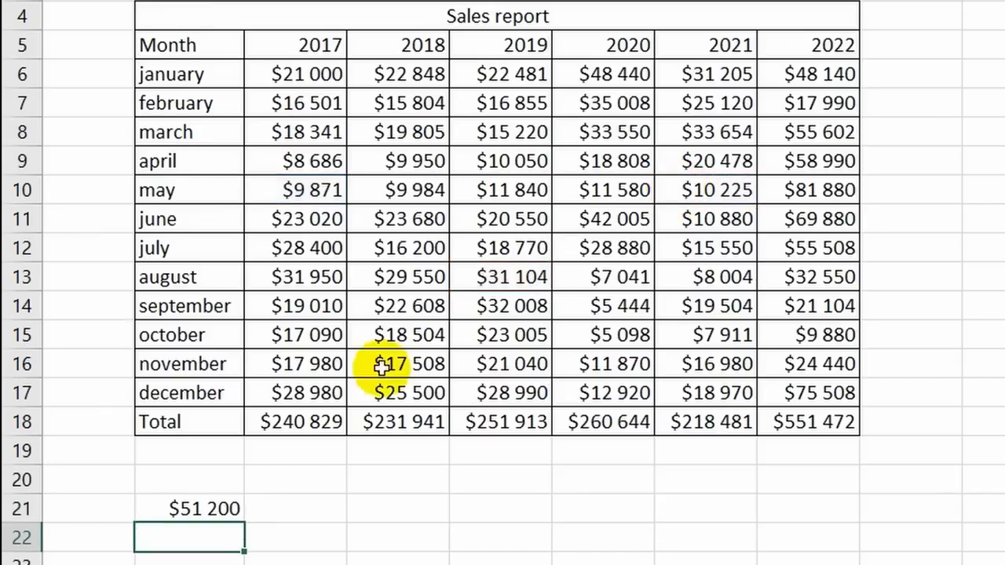
left_click(197, 507)
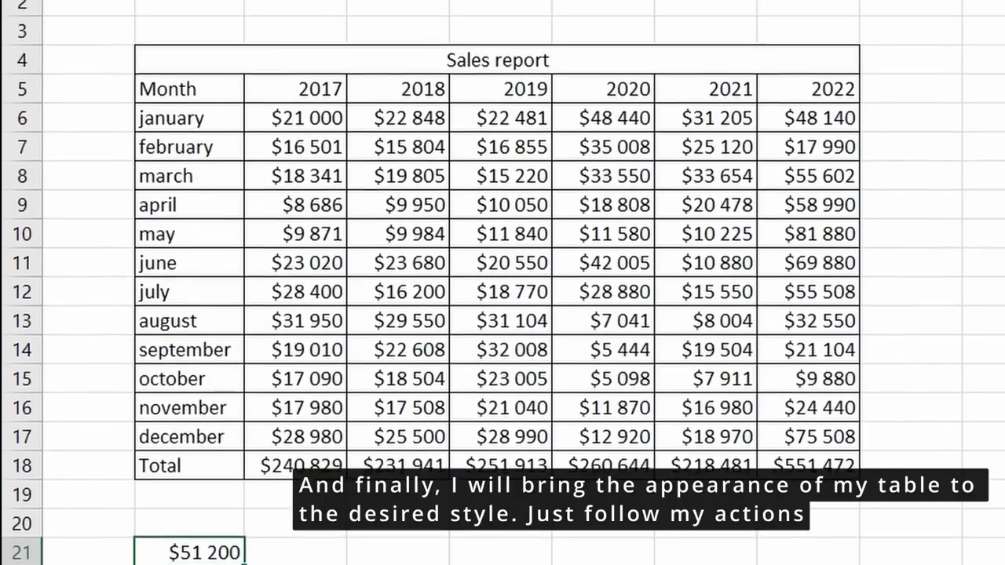
Step: Increase the height of rows 4 and 5, the title and header rows, together by about half
left_click_drag(24, 59, 22, 89)
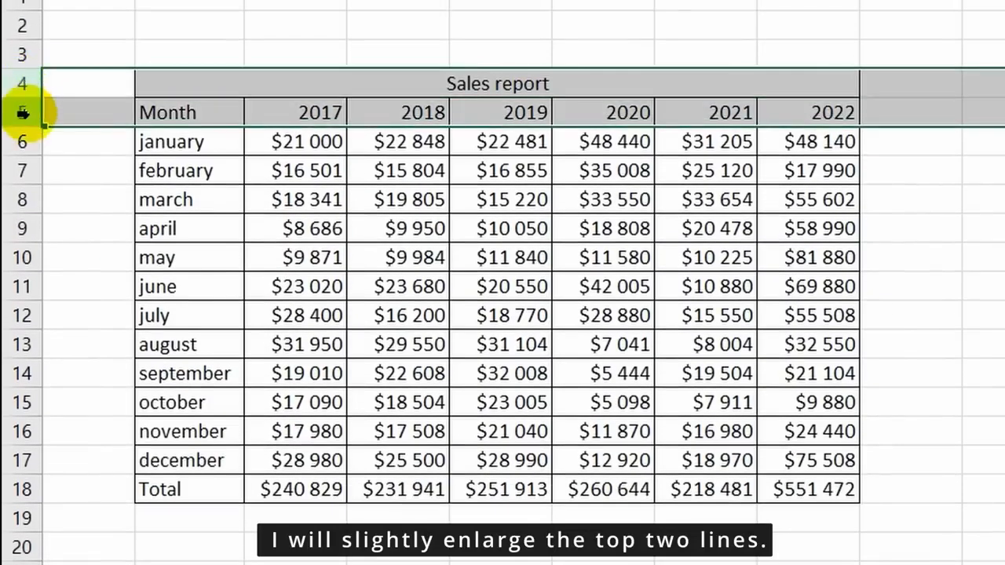
left_click_drag(28, 127, 27, 141)
left_click(83, 221)
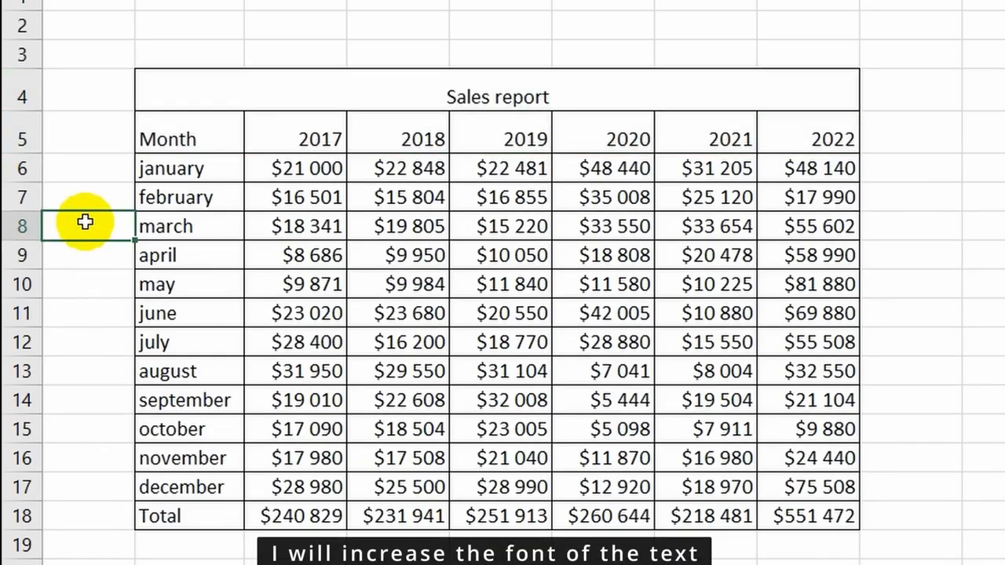
Step: Set the merged Sales report title in row 4 to font size 14 and make it bold
left_click(442, 96)
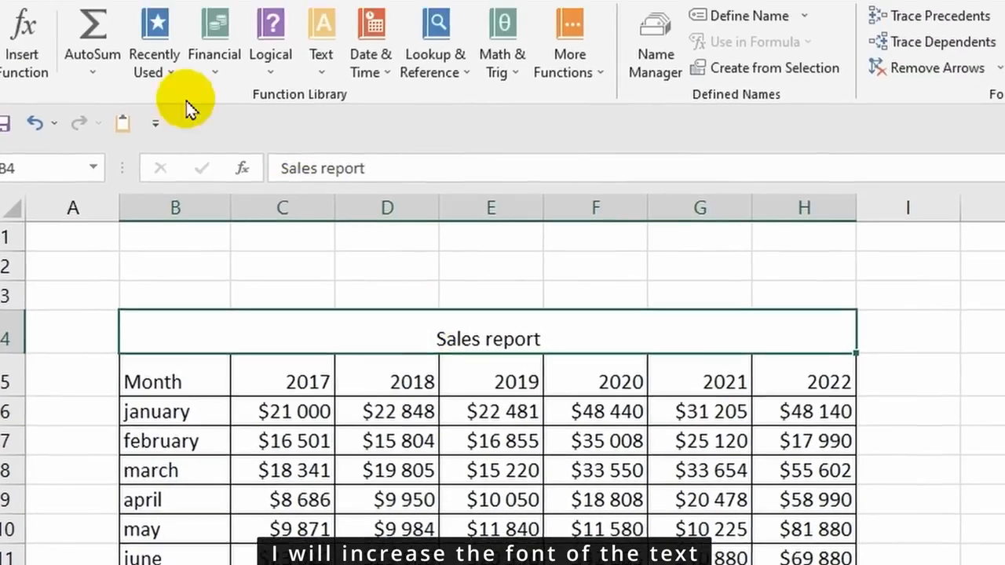
left_click(100, 22)
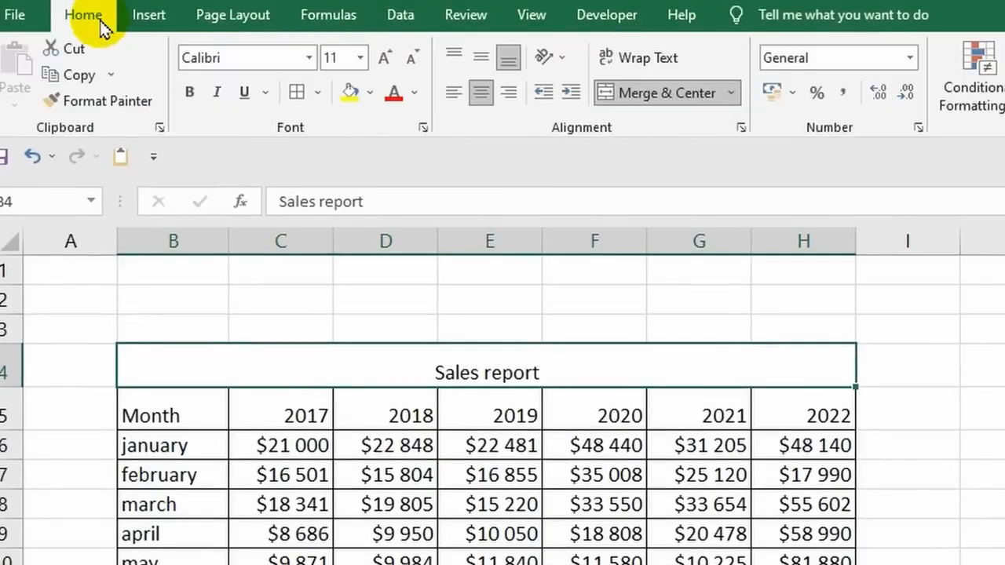
left_click(362, 59)
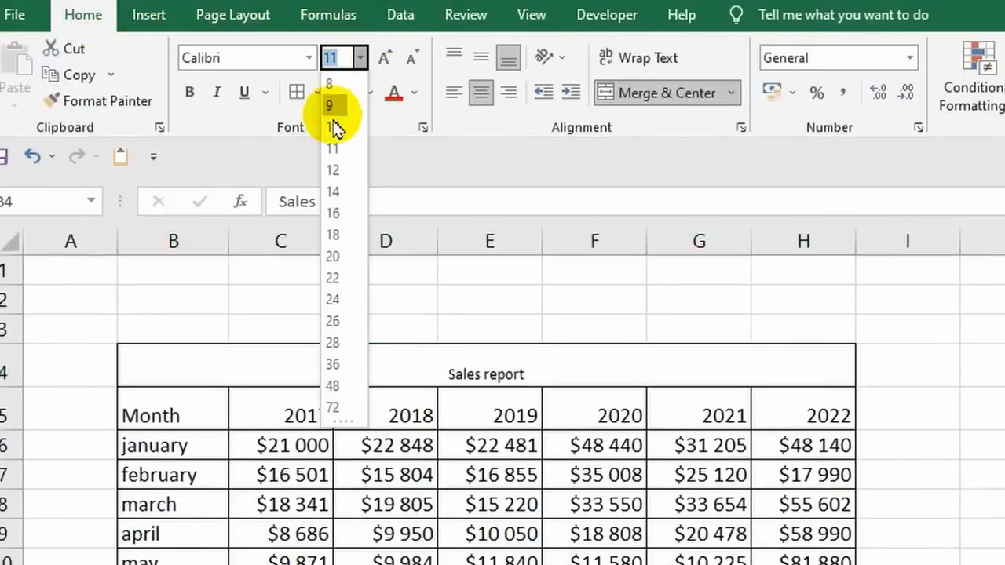
left_click(340, 194)
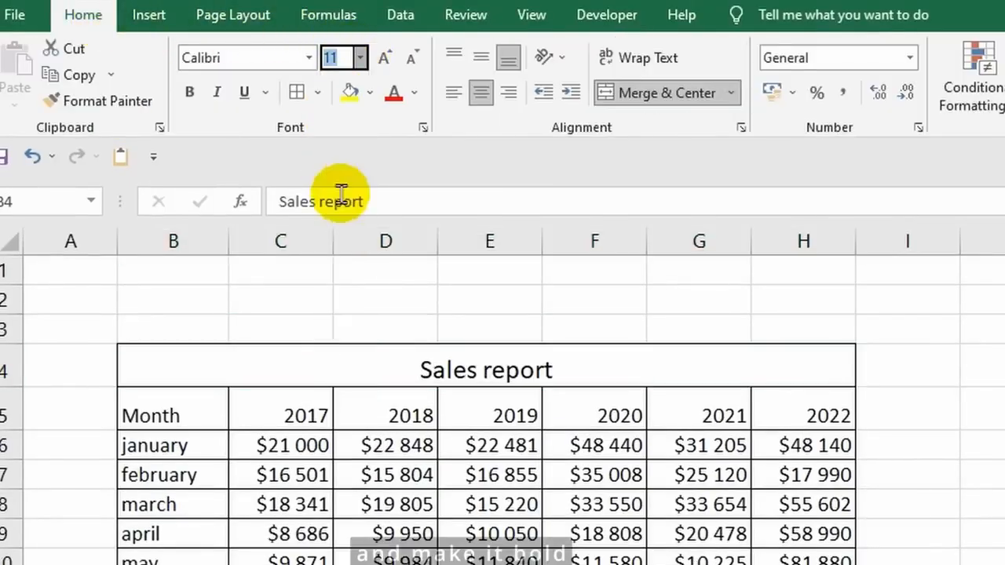
left_click(190, 95)
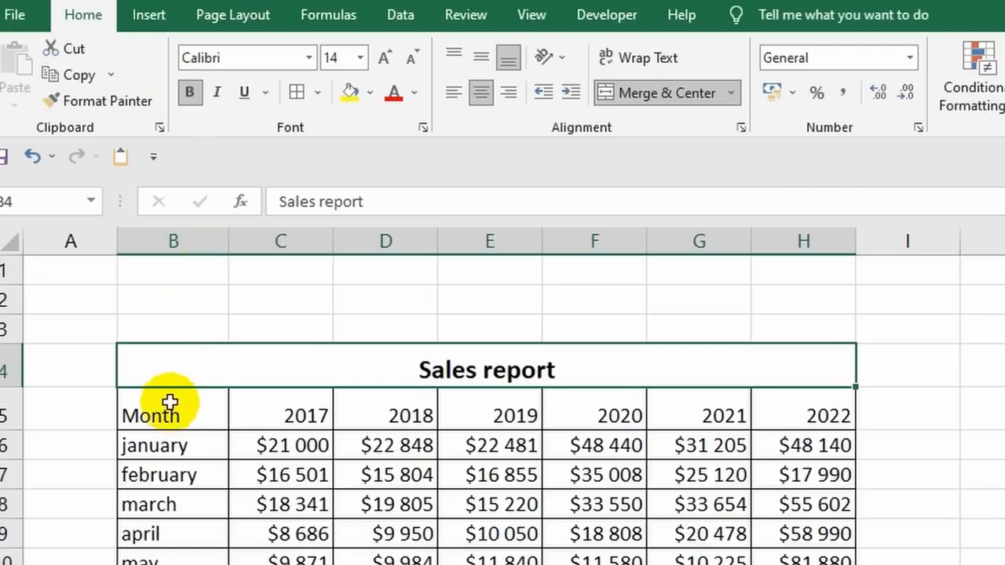
Step: Make the header row B5:H5 bold and center its text both vertically and horizontally
left_click(168, 406)
left_click_drag(212, 408, 786, 403)
left_click(189, 93)
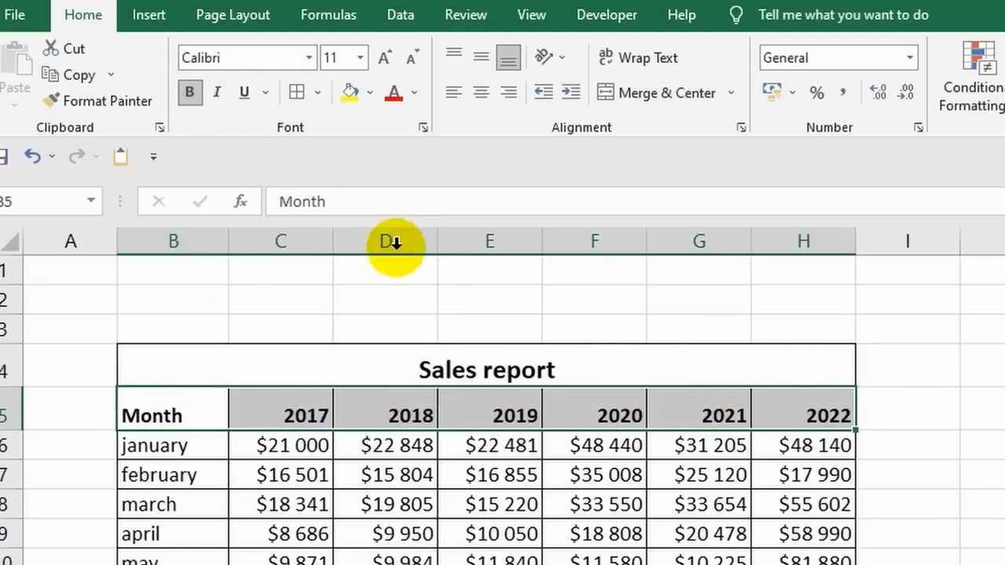
left_click(483, 63)
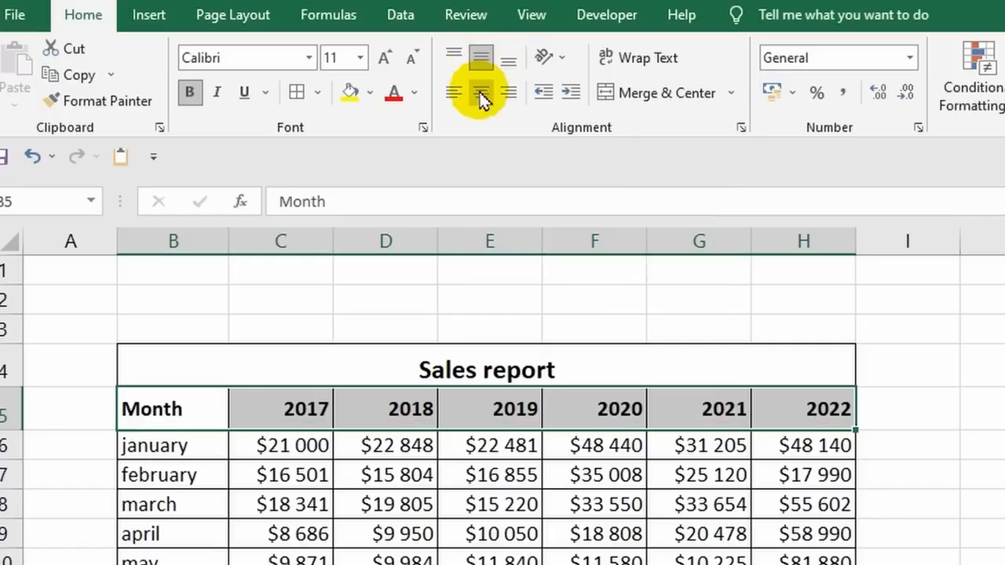
left_click(483, 98)
left_click(71, 328)
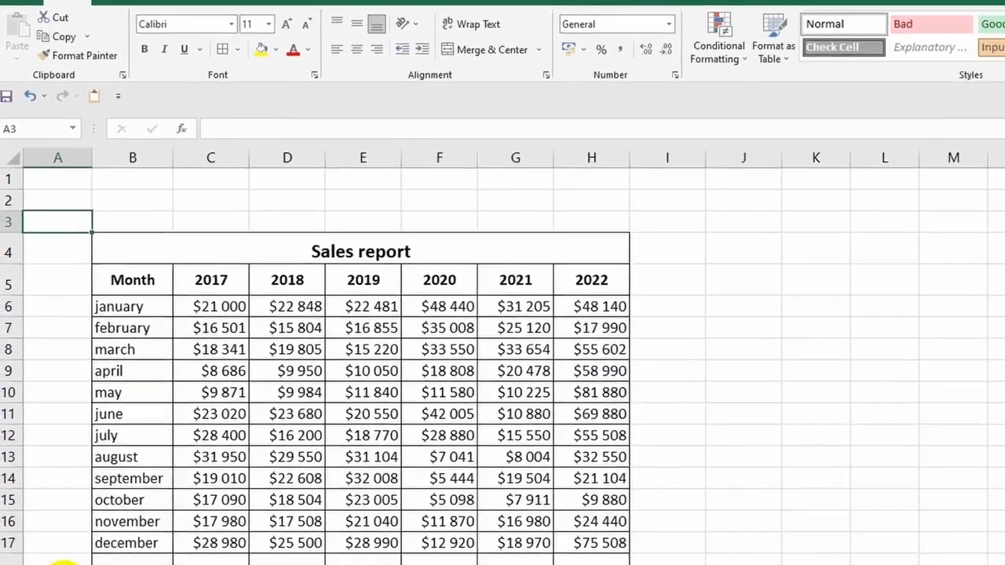
Step: Make the Total label in B18 bold
left_click(113, 561)
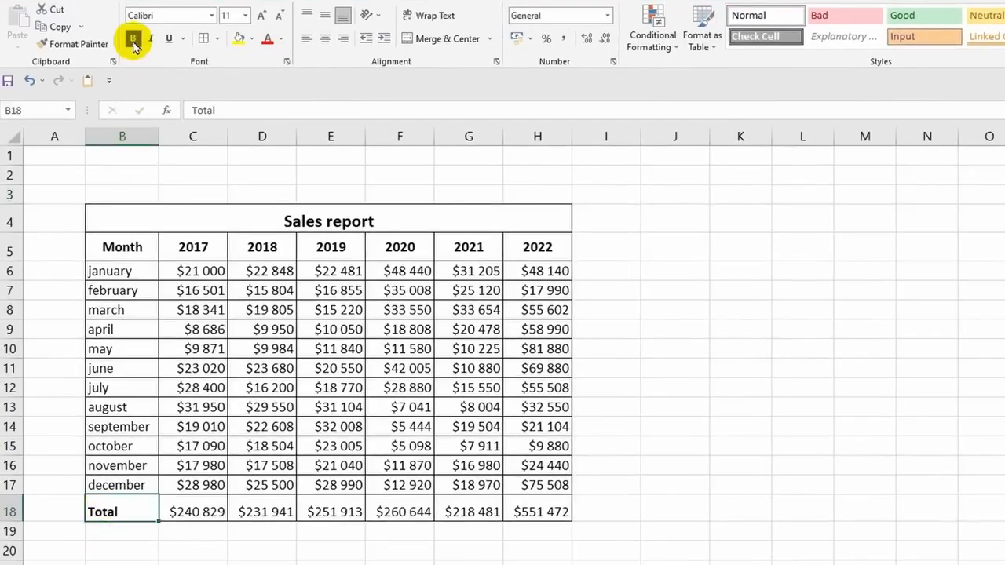
Step: Fill the merged Sales report title cell in row 4 with a light orange theme color
left_click(112, 220)
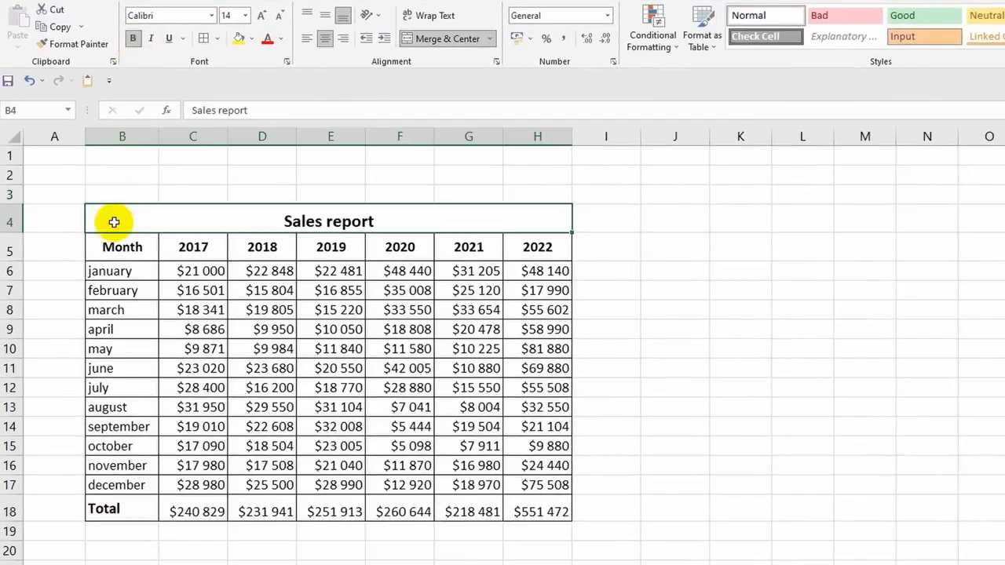
left_click(255, 41)
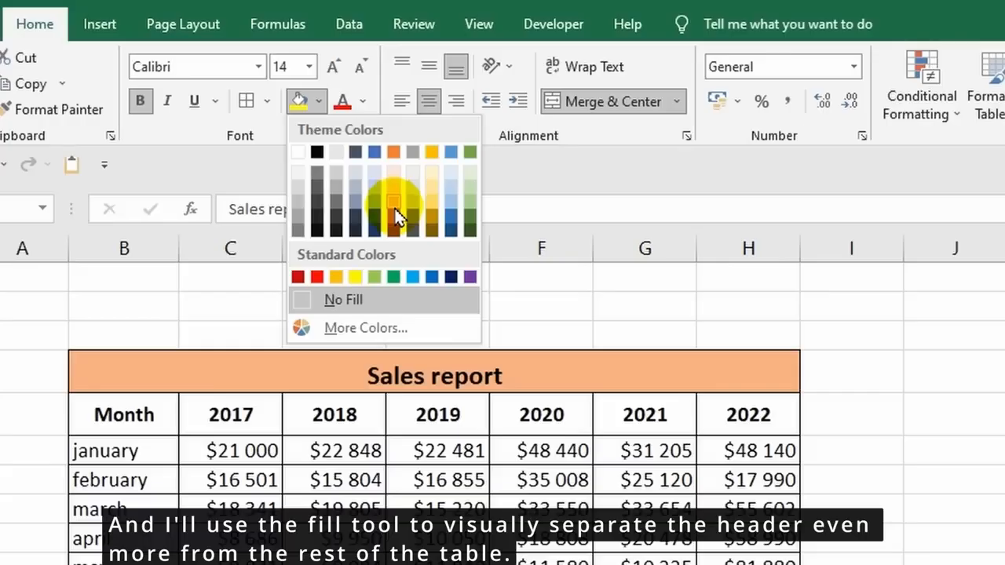
left_click(394, 205)
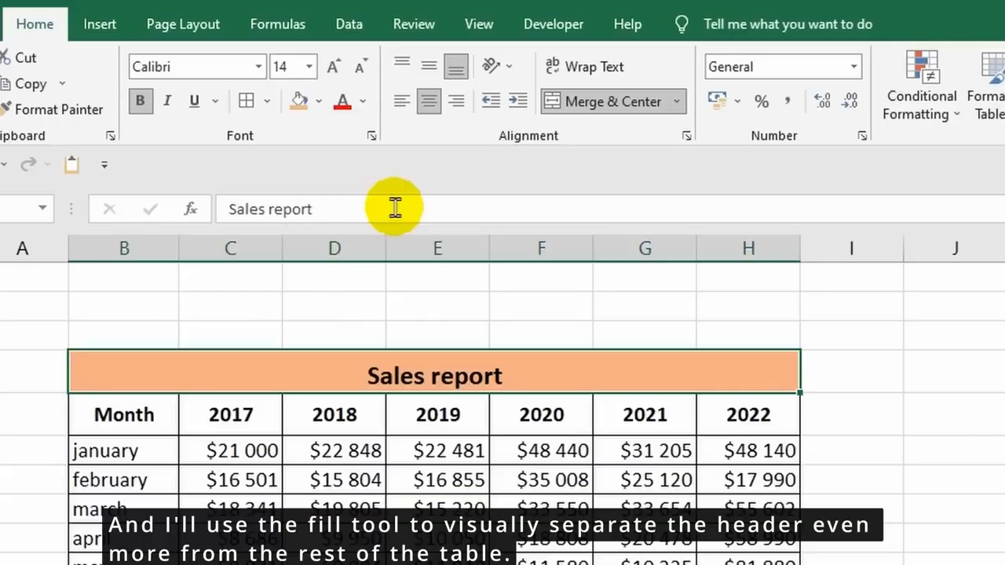
Step: Fill the header row B5:H5 with the theme color Blue, Accent 1, Lighter 60%
left_click(169, 414)
left_click_drag(209, 410, 710, 408)
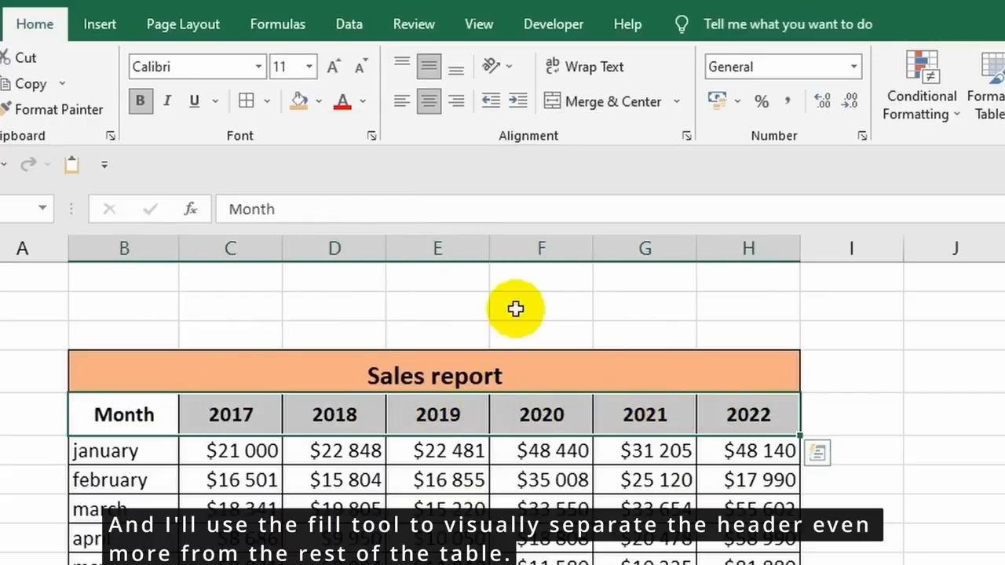
left_click(319, 102)
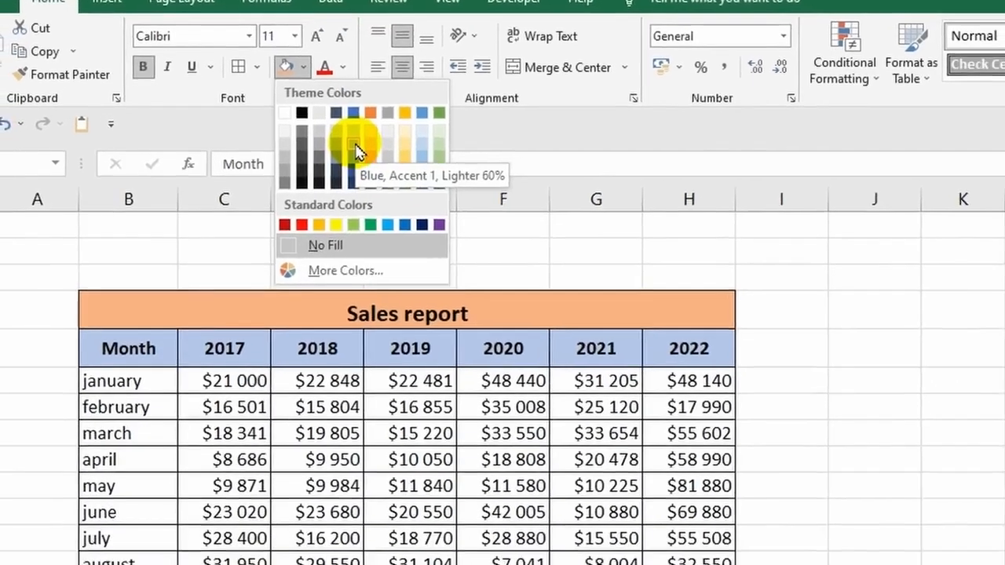
left_click(355, 146)
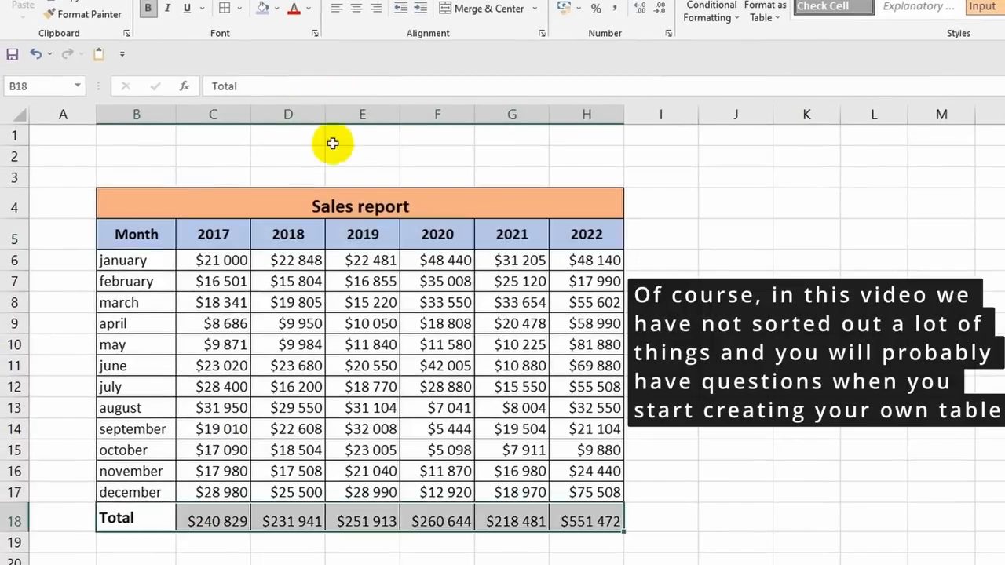
Step: Fill the Total row B18:H18 with the theme color Green, Accent 6, and deselect the row
left_click(276, 9)
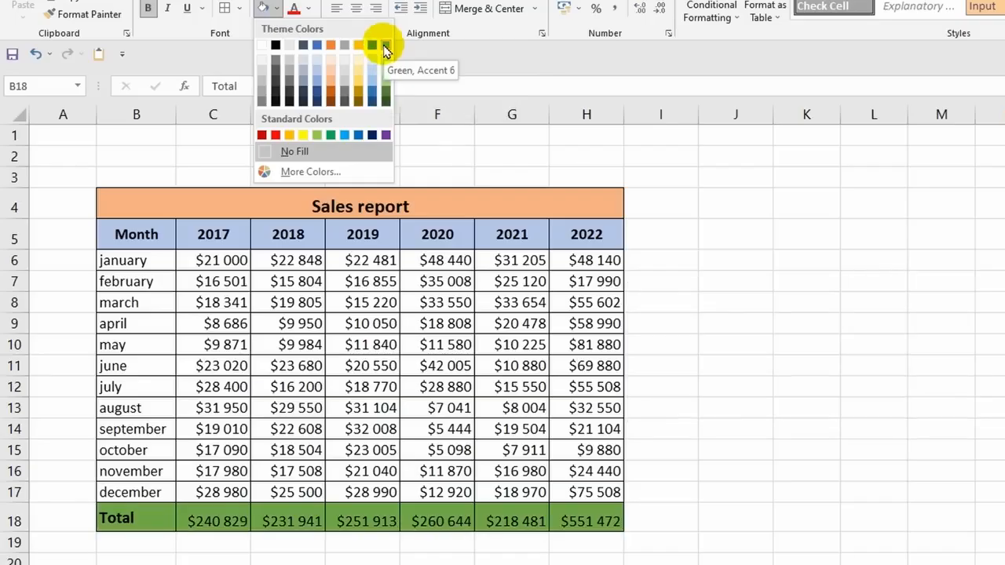
left_click(385, 47)
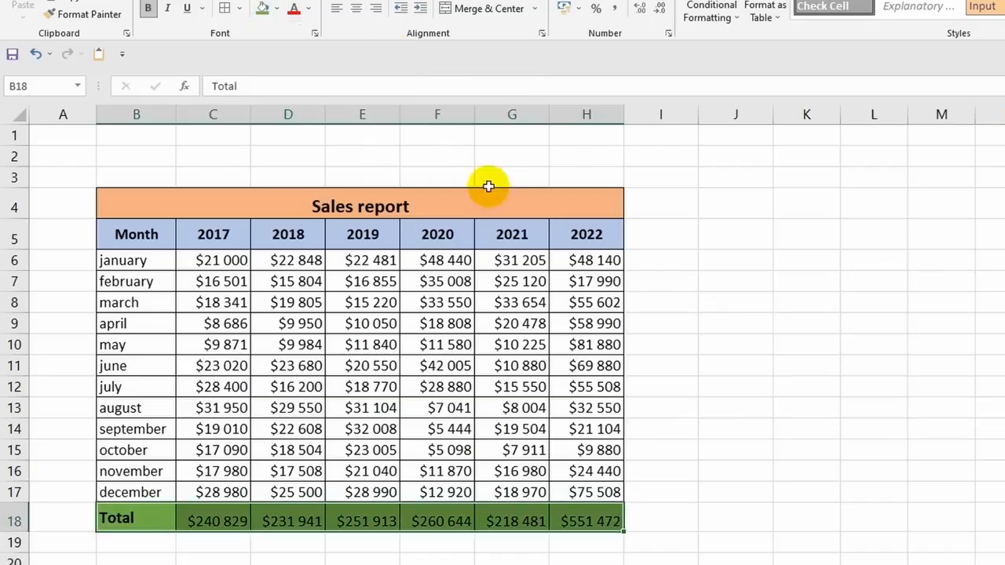
left_click(714, 409)
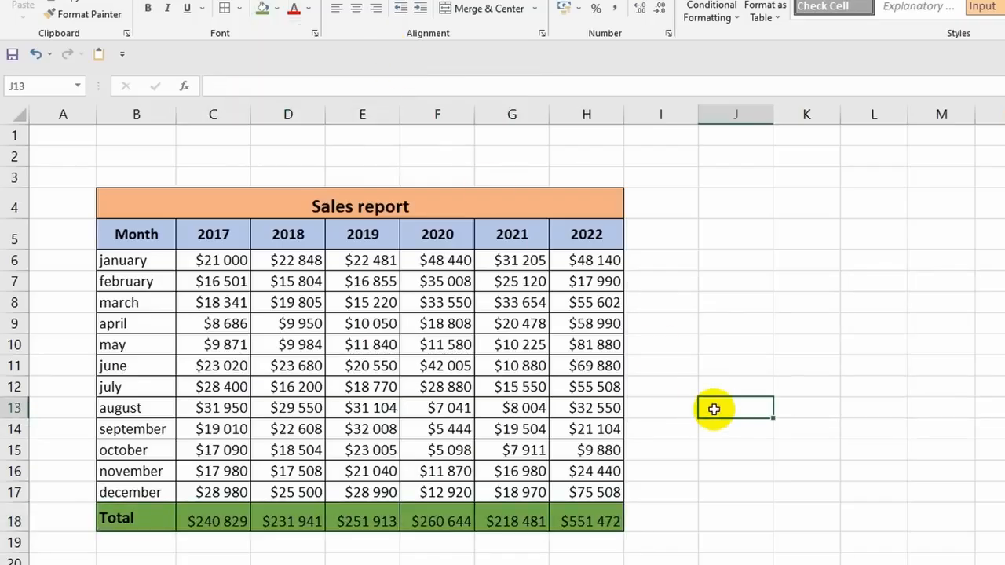